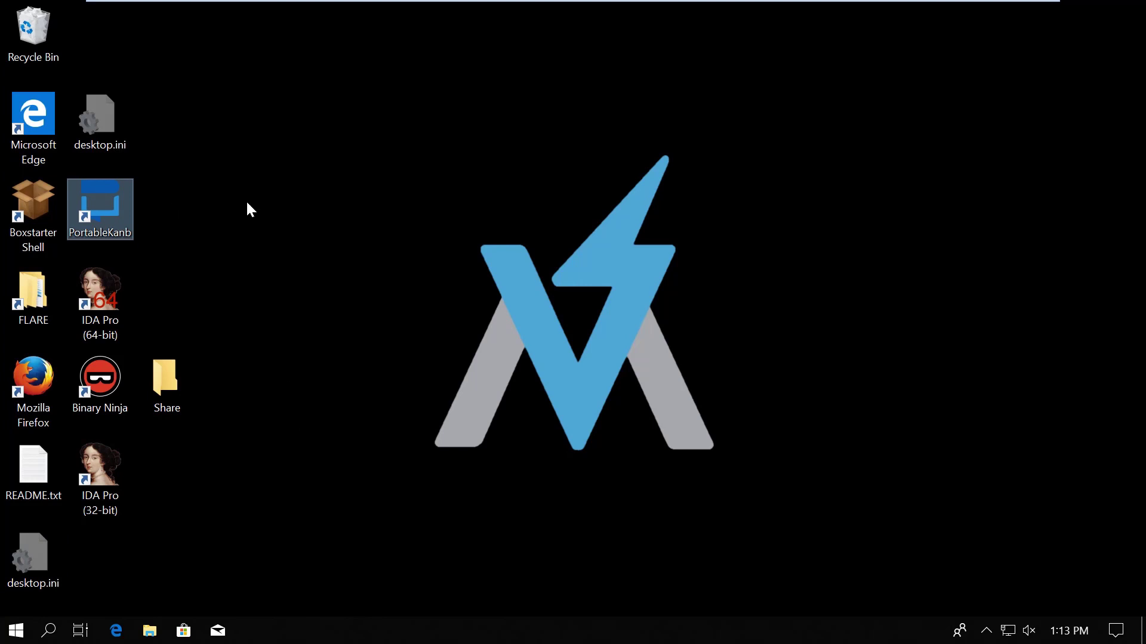
Launch PortableKanban from its desktop shortcut and start typing the user name at the Logon prompt.
{"action": "double_click", "coordinate": [110, 215]}
{"action": "type", "text": "Admi"}
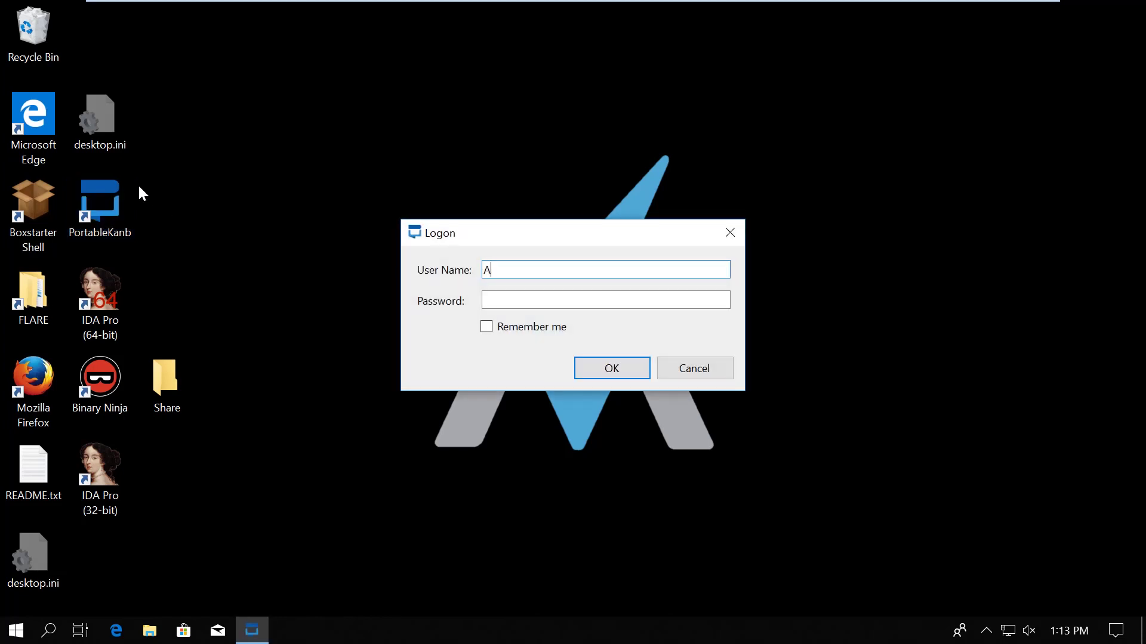
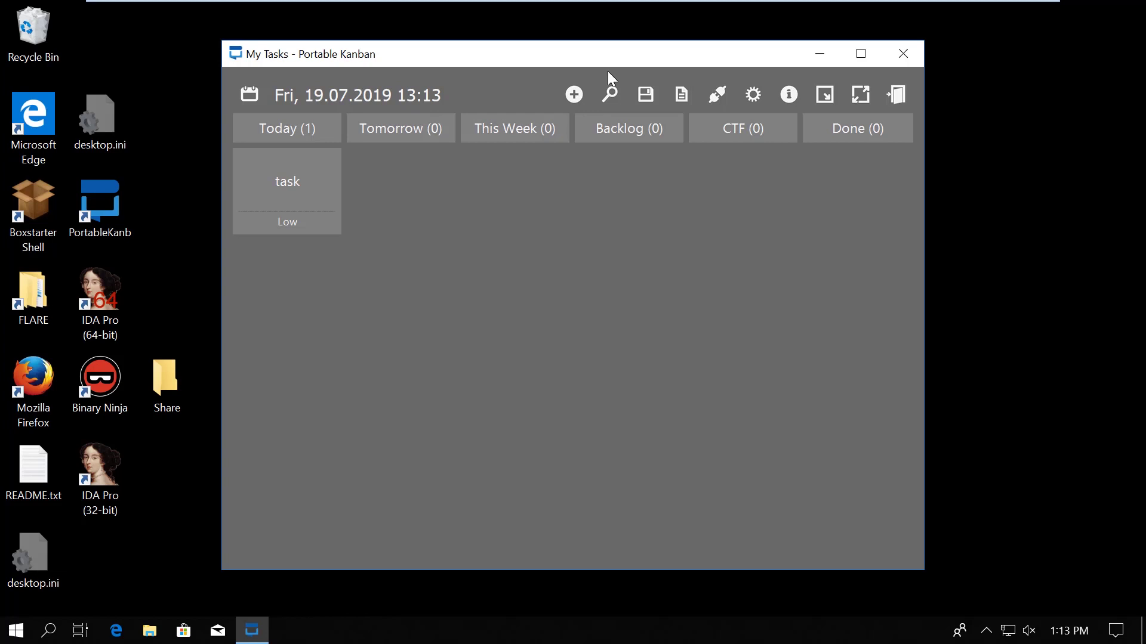
Add a new task named 'task 2' to the Portable Kanban board.
{"action": "left_click", "coordinate": [574, 94]}
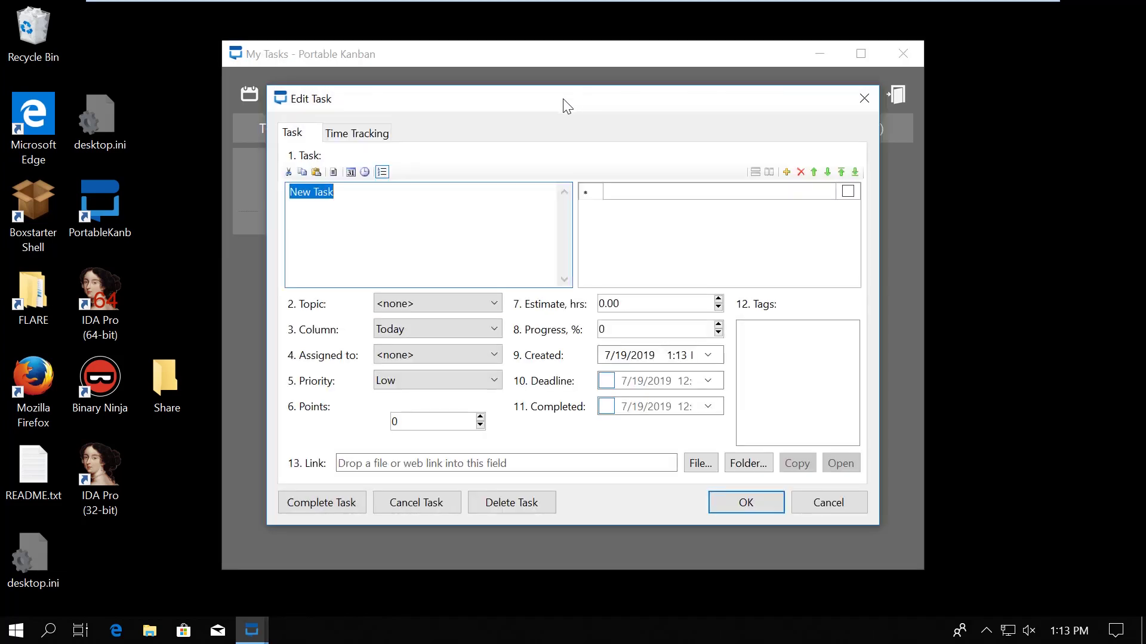
{"action": "type", "text": "task 2"}
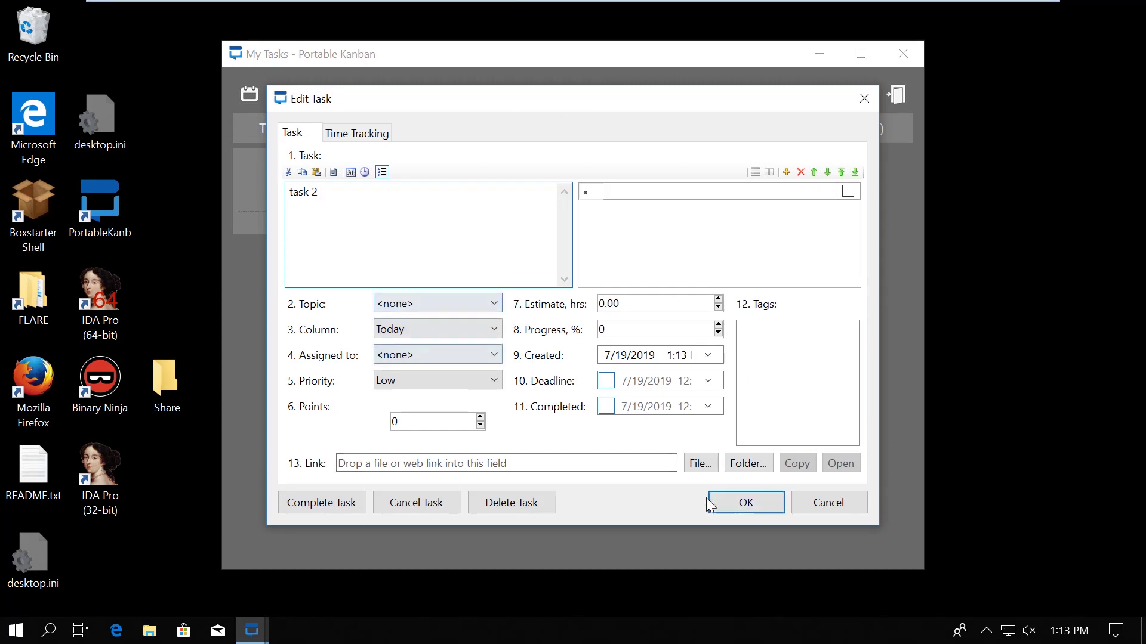
{"action": "left_click", "coordinate": [743, 504]}
Move 'task 2' through This Week into Done, then close Portable Kanban.
{"action": "left_click_drag", "start_coordinate": [286, 278], "coordinate": [507, 182]}
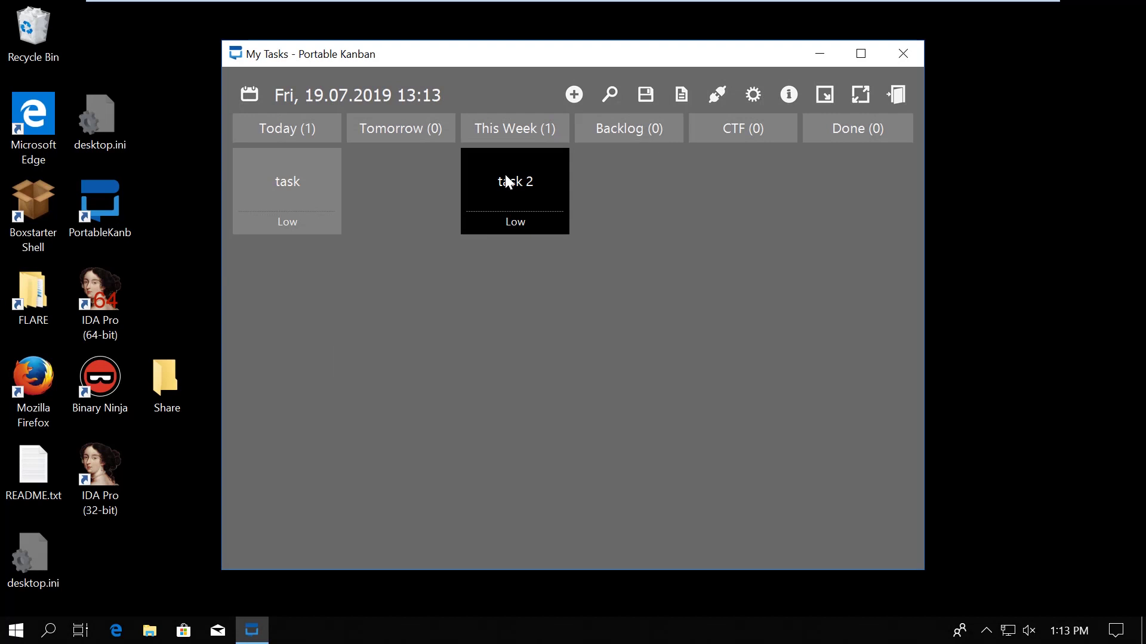
{"action": "left_click_drag", "start_coordinate": [506, 182], "coordinate": [857, 155]}
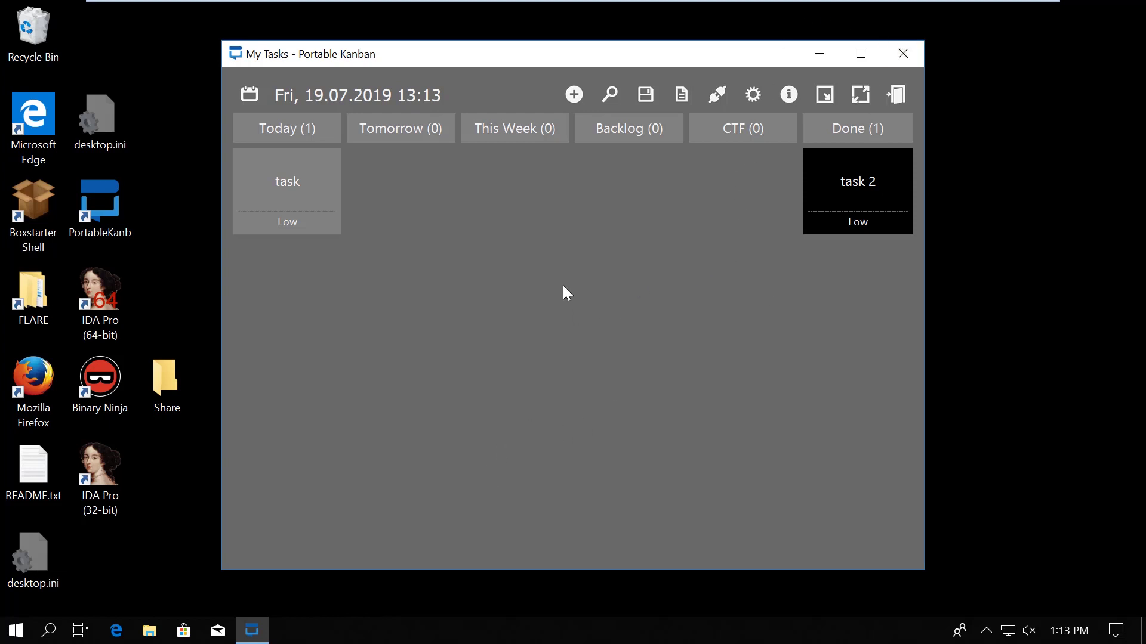
{"action": "left_click", "coordinate": [921, 55]}
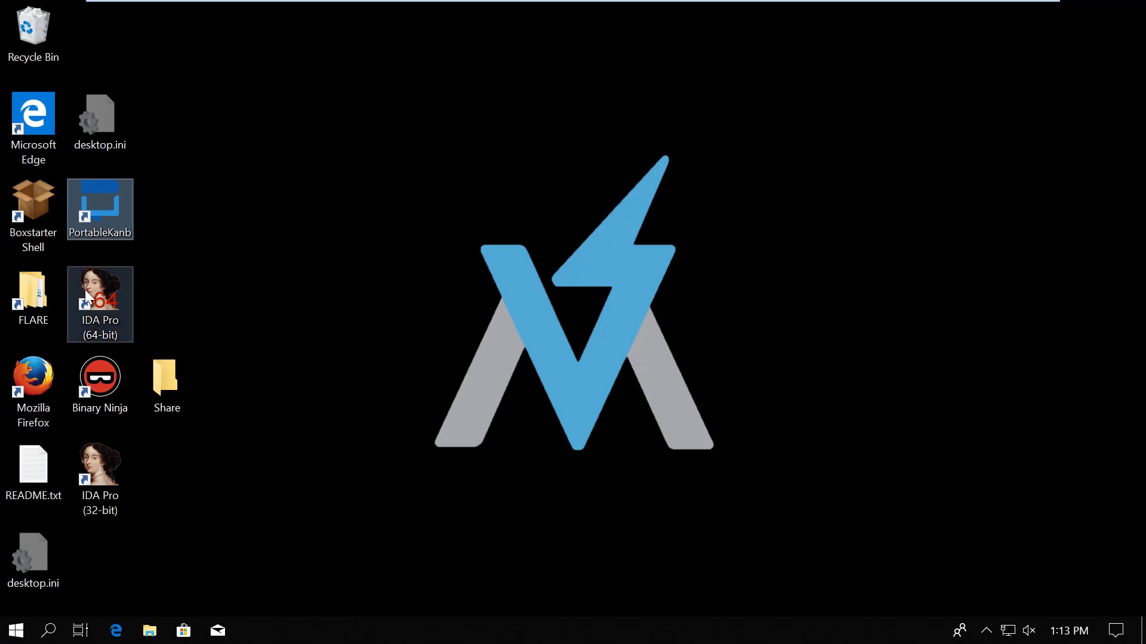
Open the FLARE\Utilities folder and launch the procmon shortcut.
{"action": "double_click", "coordinate": [41, 306]}
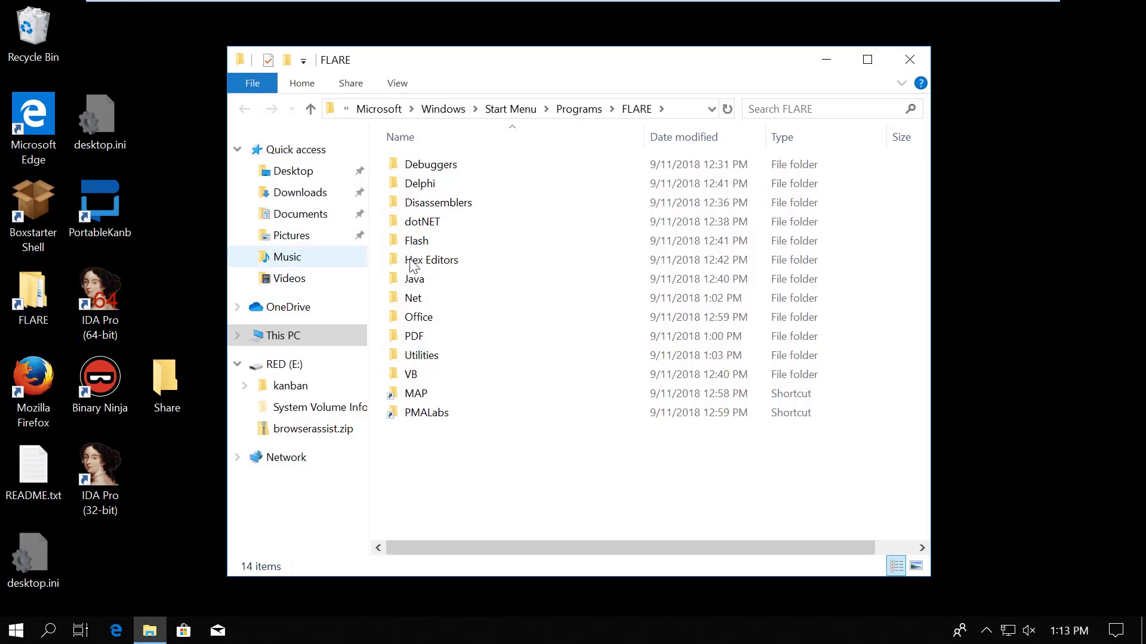
{"action": "left_click", "coordinate": [440, 354]}
{"action": "double_click", "coordinate": [440, 353]}
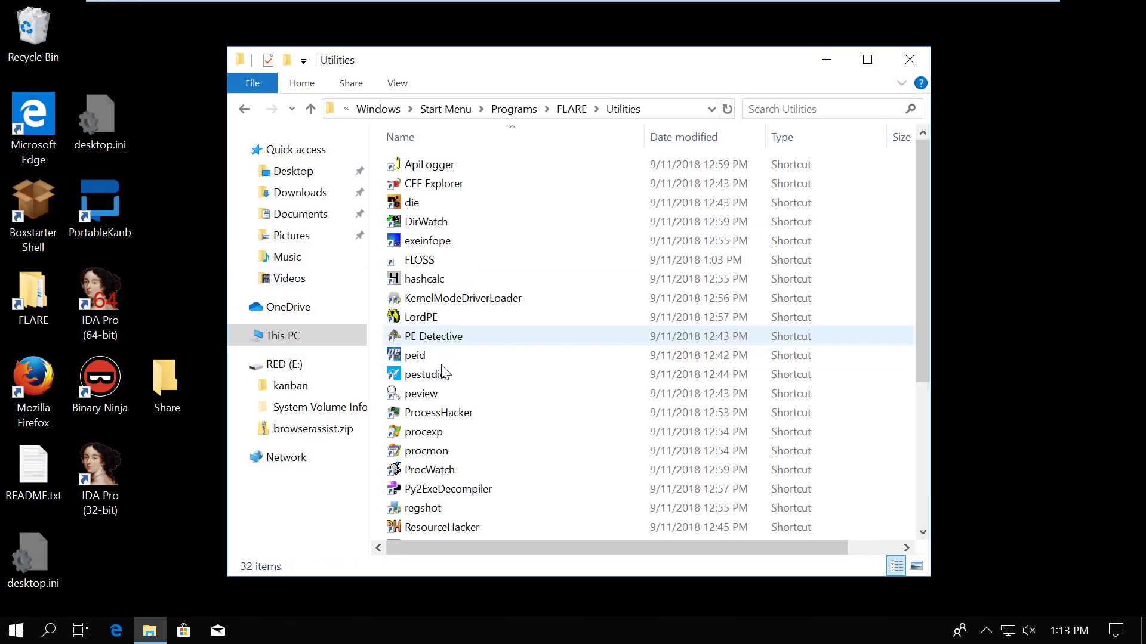
{"action": "scroll", "coordinate": [448, 370], "scroll_direction": "down", "scroll_amount": 4}
{"action": "double_click", "coordinate": [459, 225]}
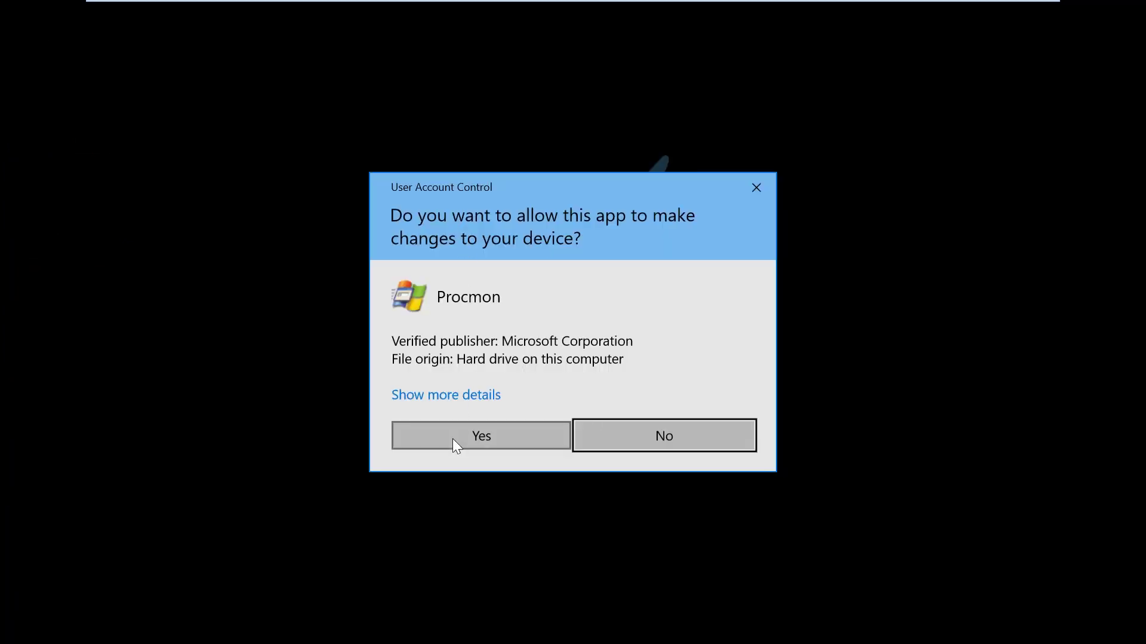
Approve Procmon's admin prompt, maximize it, stop event capture, and clear the list.
{"action": "left_click", "coordinate": [454, 439]}
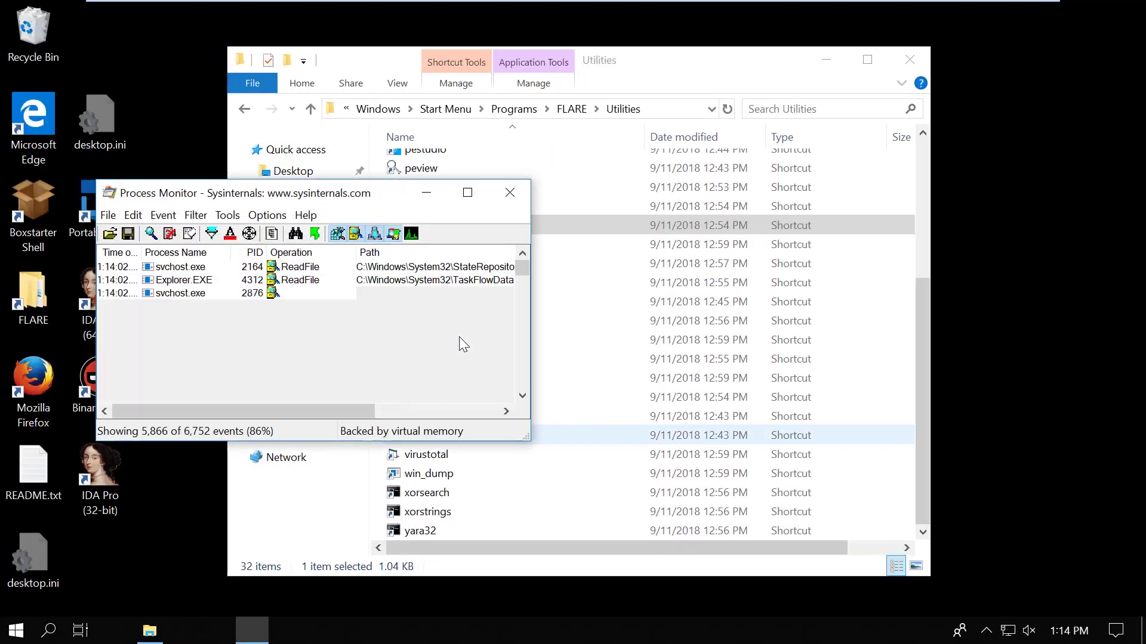
{"action": "left_click", "coordinate": [467, 192]}
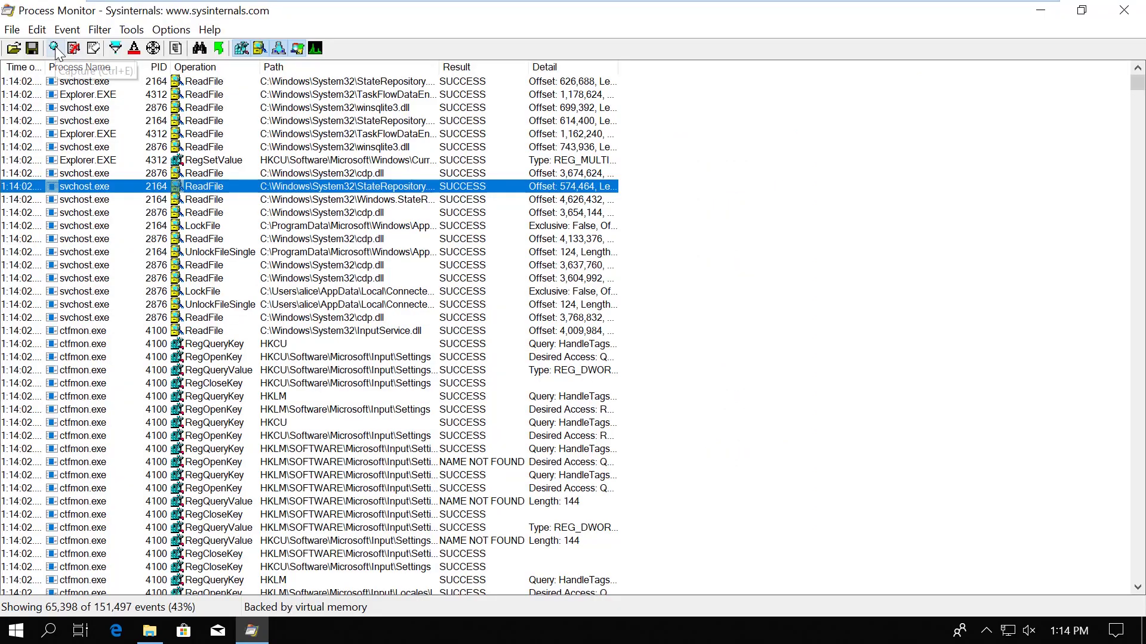
{"action": "left_click", "coordinate": [55, 49]}
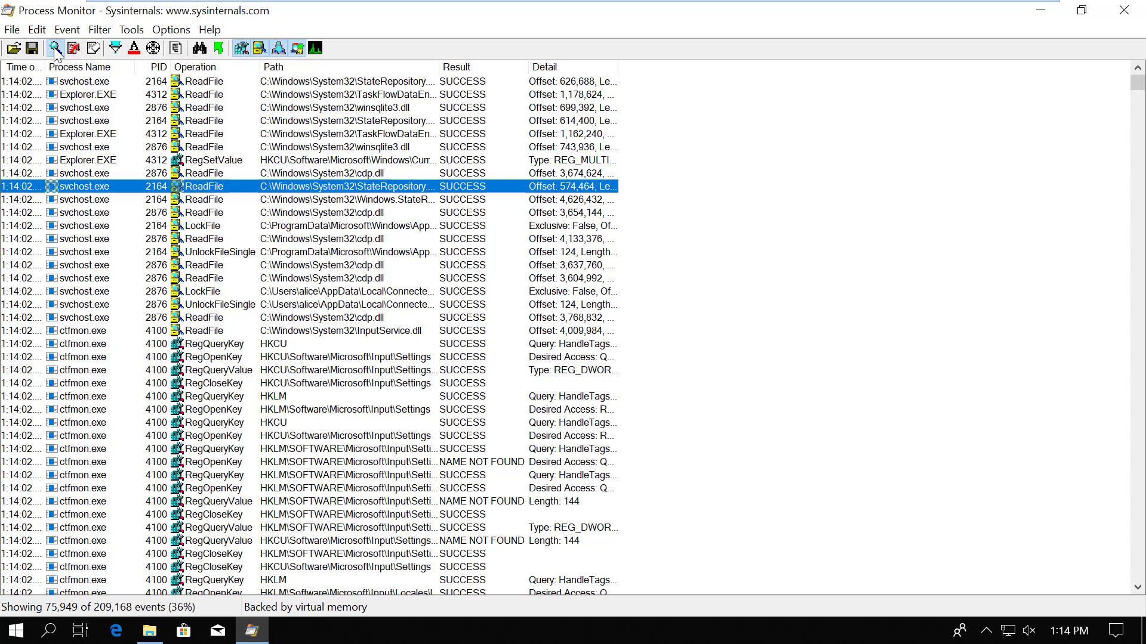
{"action": "left_click", "coordinate": [55, 52]}
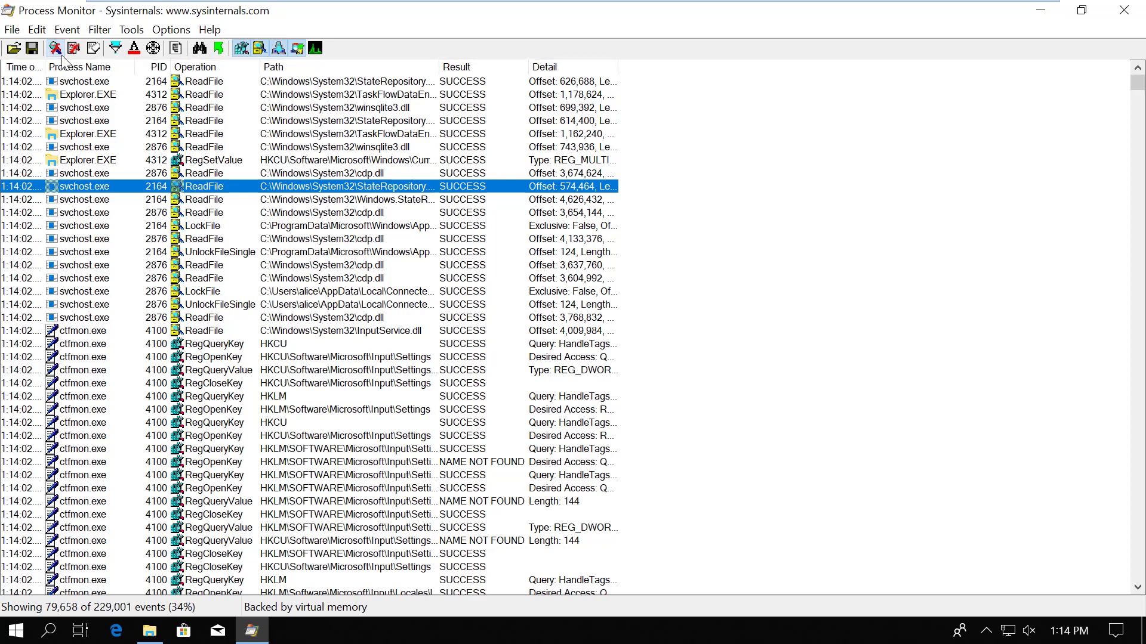
{"action": "left_click", "coordinate": [100, 50]}
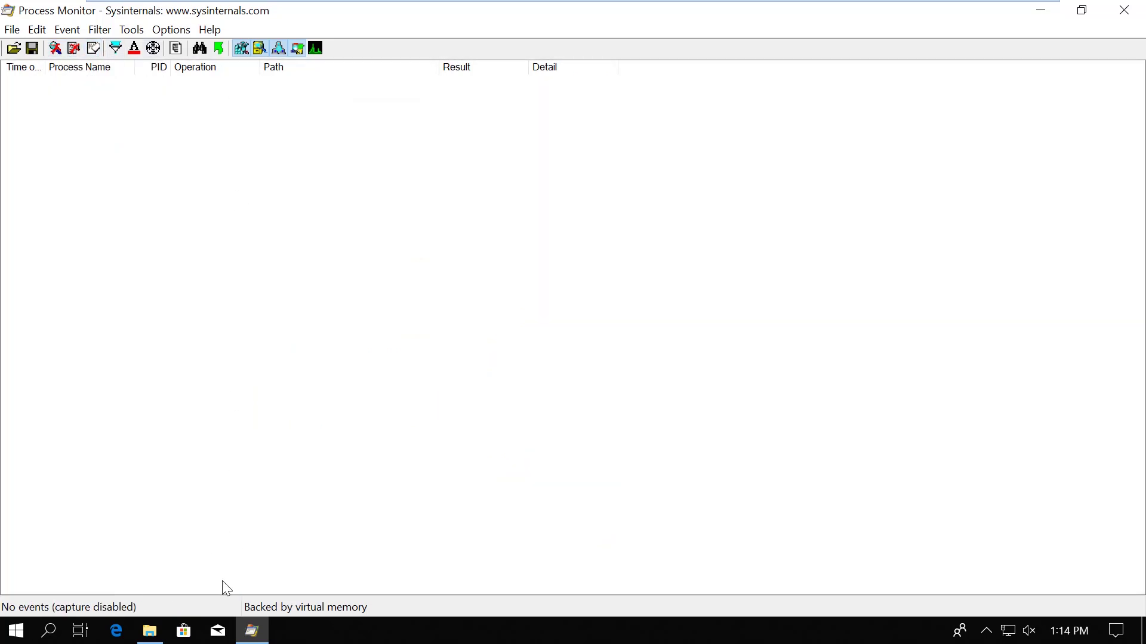
Check the PortableKanban shortcut's Properties for its PortableKanban.exe target, then close it unchanged.
{"action": "left_click", "coordinate": [1043, 11]}
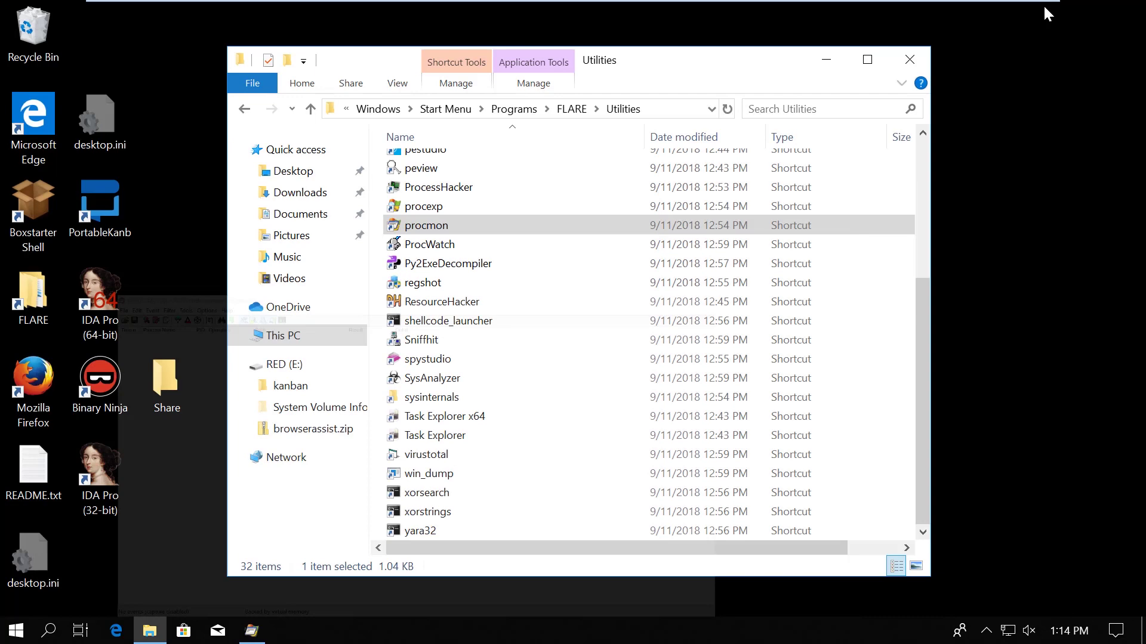
{"action": "right_click", "coordinate": [113, 230]}
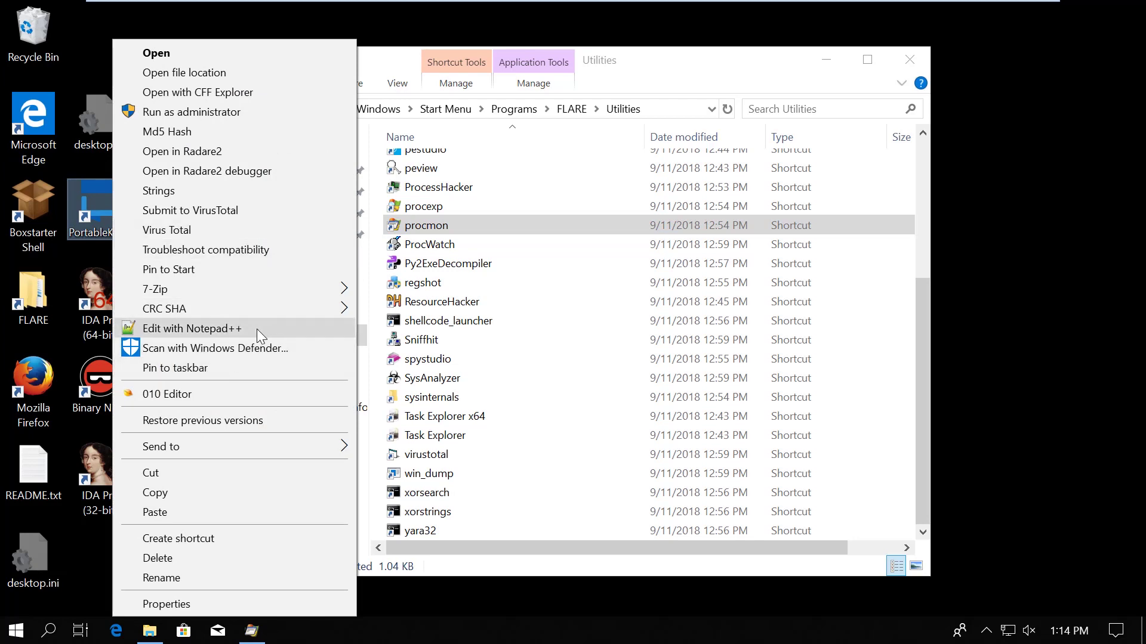
{"action": "left_click", "coordinate": [227, 610]}
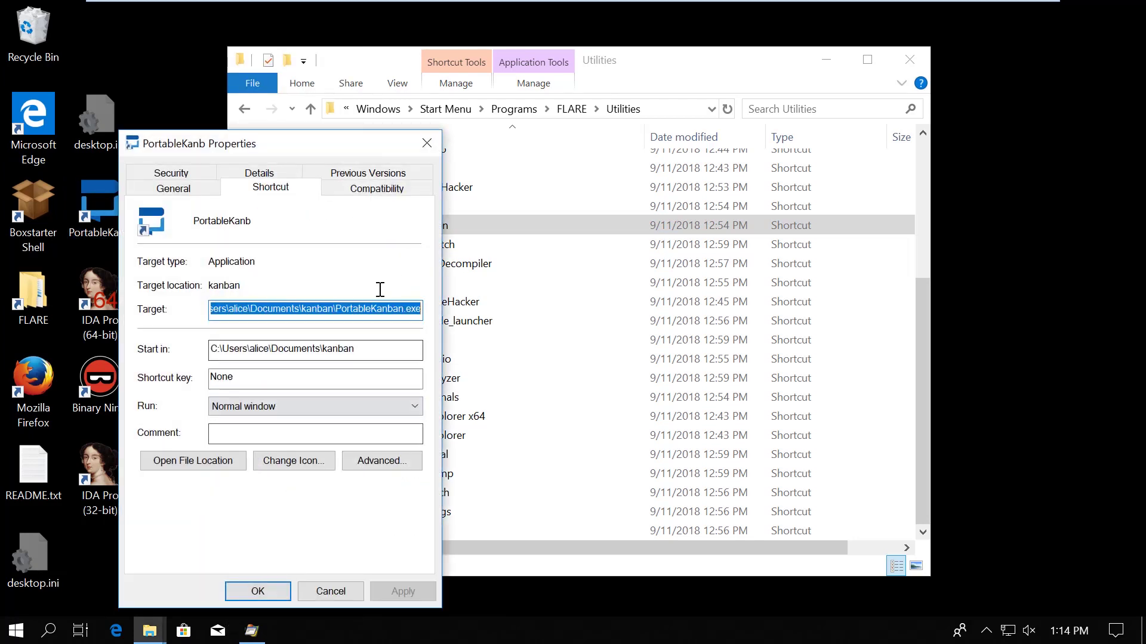
{"action": "left_click", "coordinate": [371, 311]}
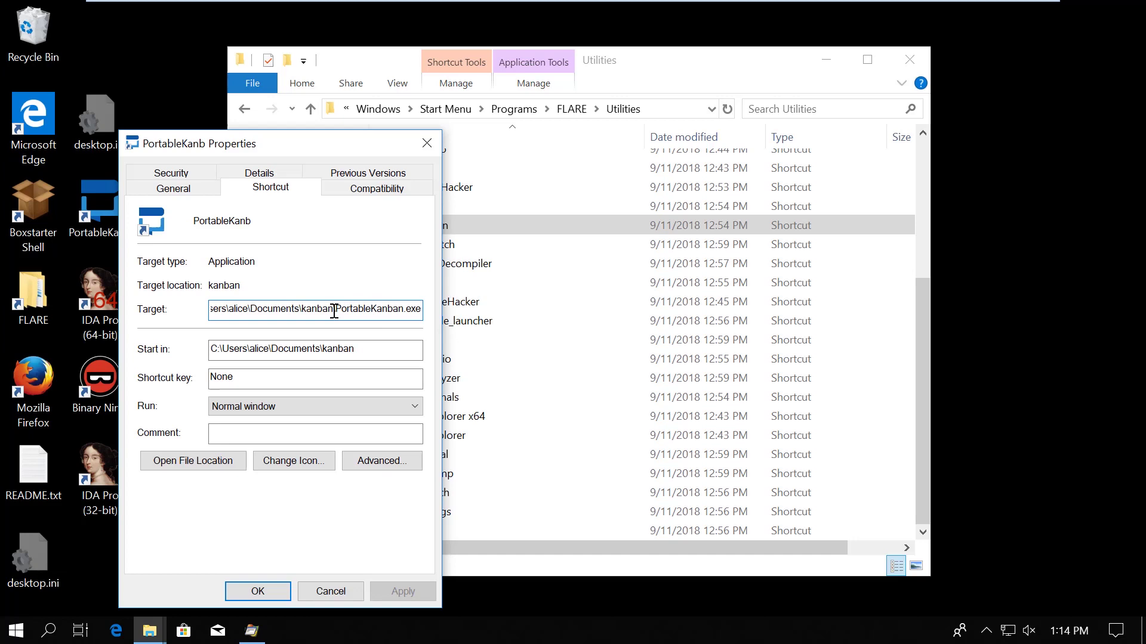
{"action": "left_click_drag", "start_coordinate": [334, 310], "coordinate": [425, 310]}
{"action": "key", "text": "ctrl+c"}
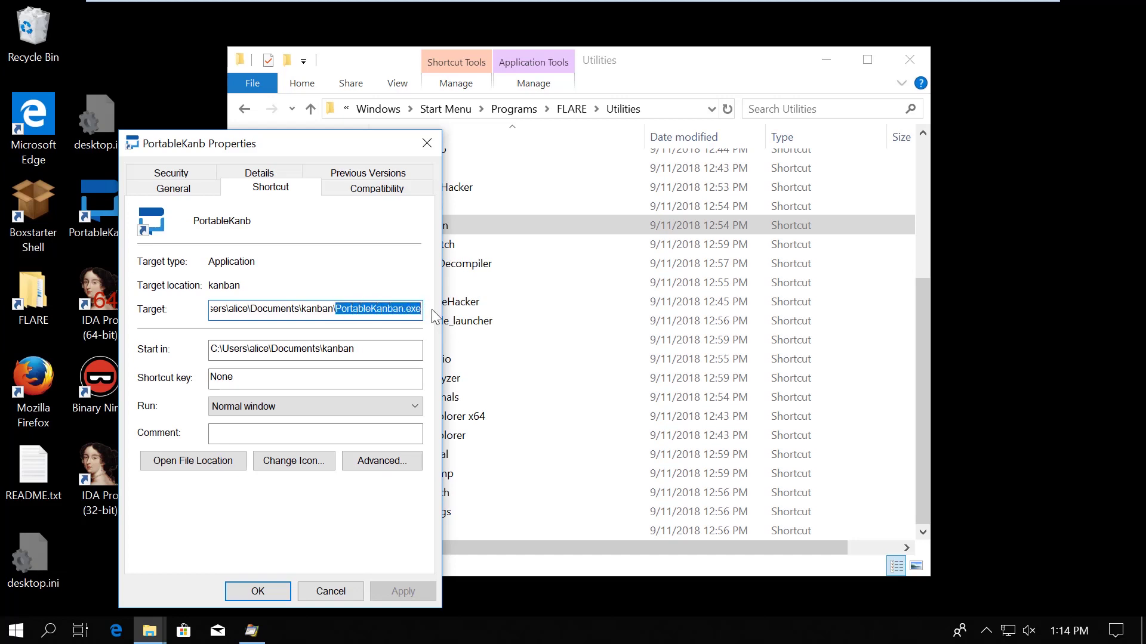
{"action": "left_click", "coordinate": [426, 143]}
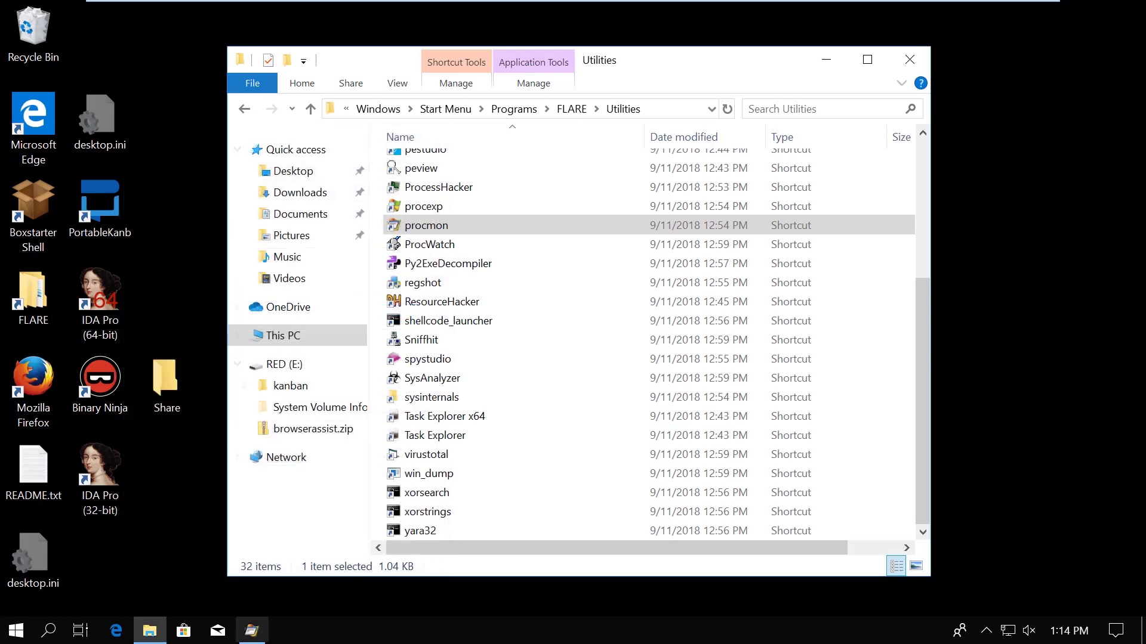
Add a filter rule: Process Name is PortableKanban.exe, Include.
{"action": "left_click", "coordinate": [252, 631]}
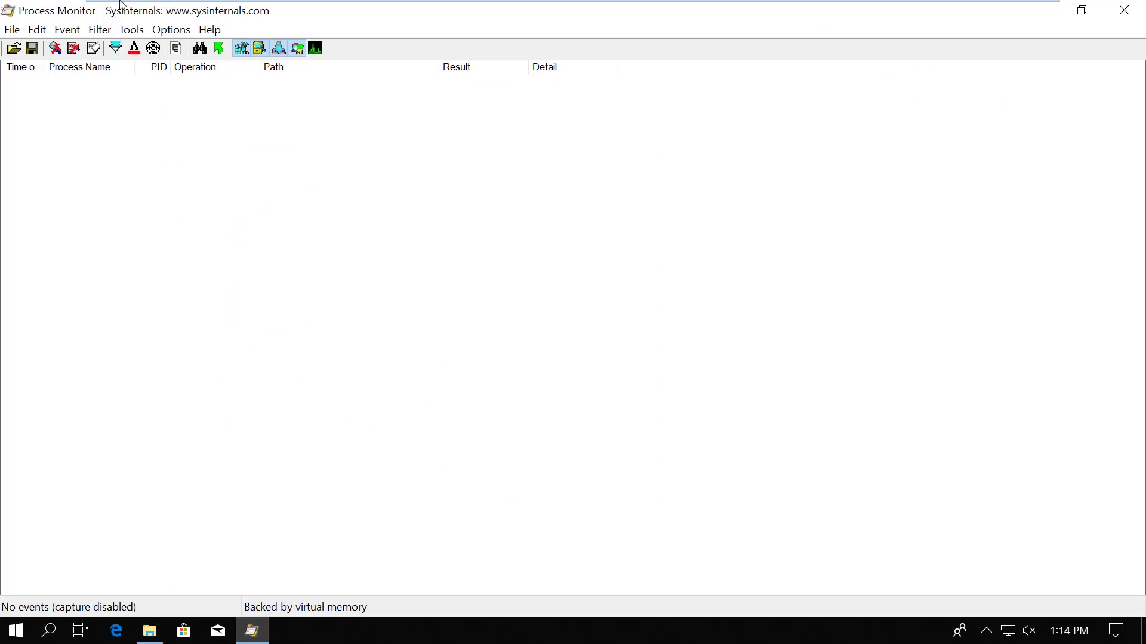
{"action": "left_click", "coordinate": [117, 49]}
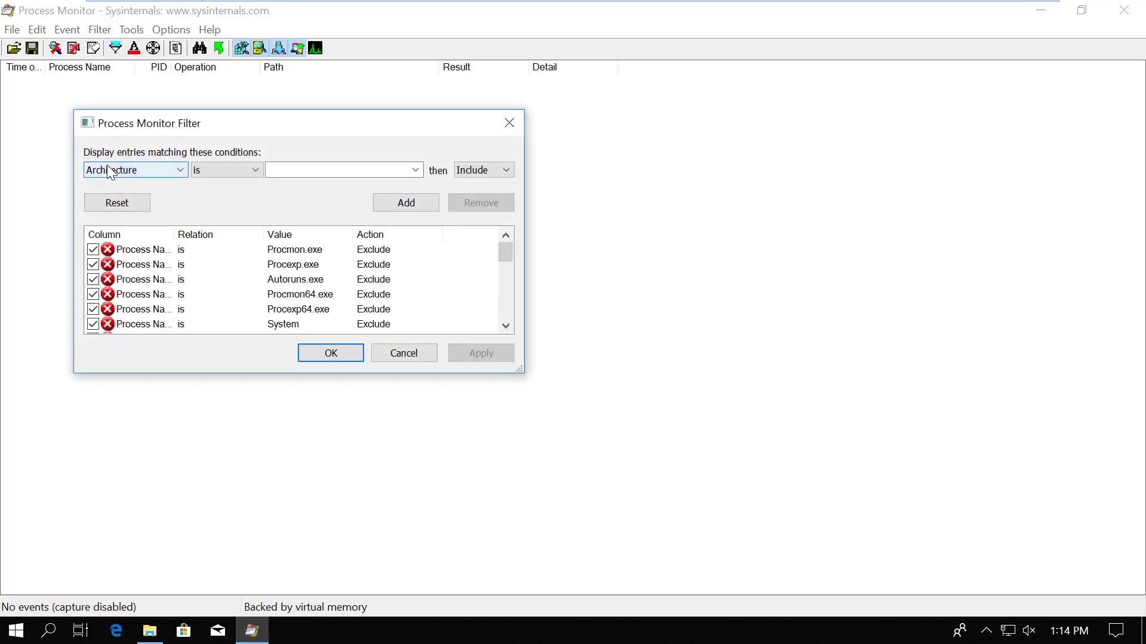
{"action": "left_click", "coordinate": [109, 172]}
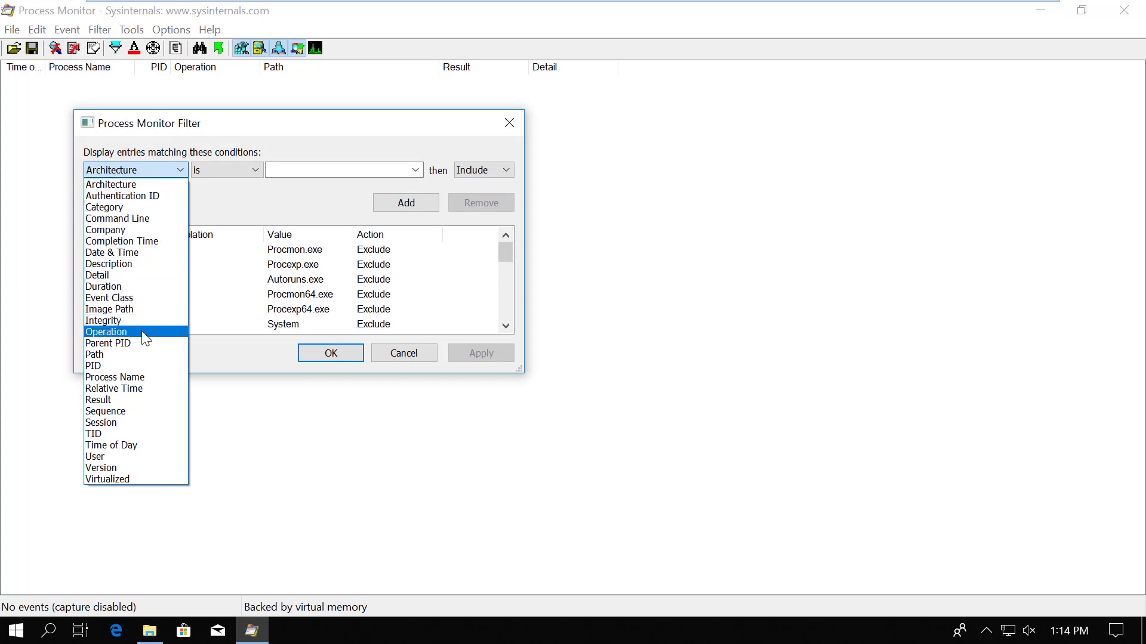
{"action": "left_click", "coordinate": [146, 378]}
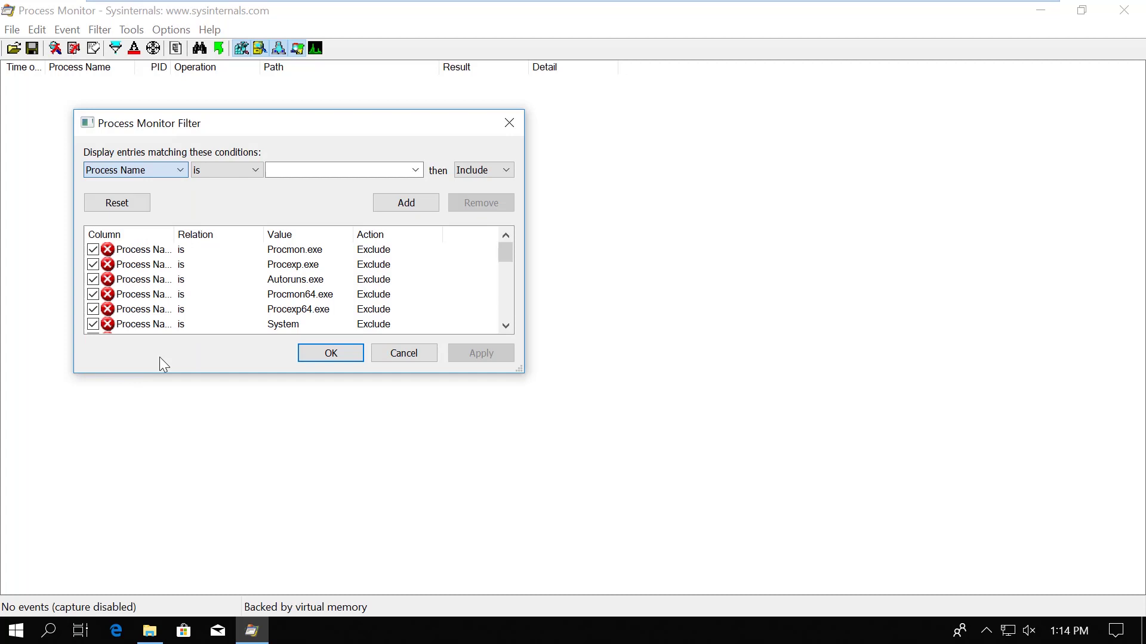
{"action": "left_click", "coordinate": [308, 171]}
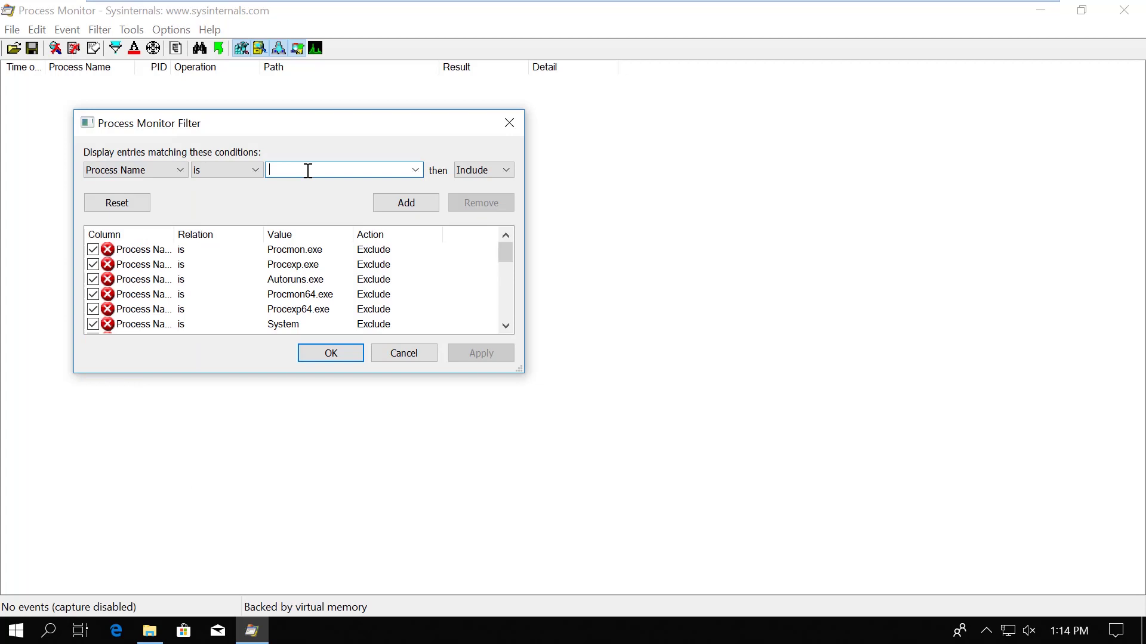
{"action": "key", "text": "ctrl+v"}
{"action": "left_click", "coordinate": [401, 202]}
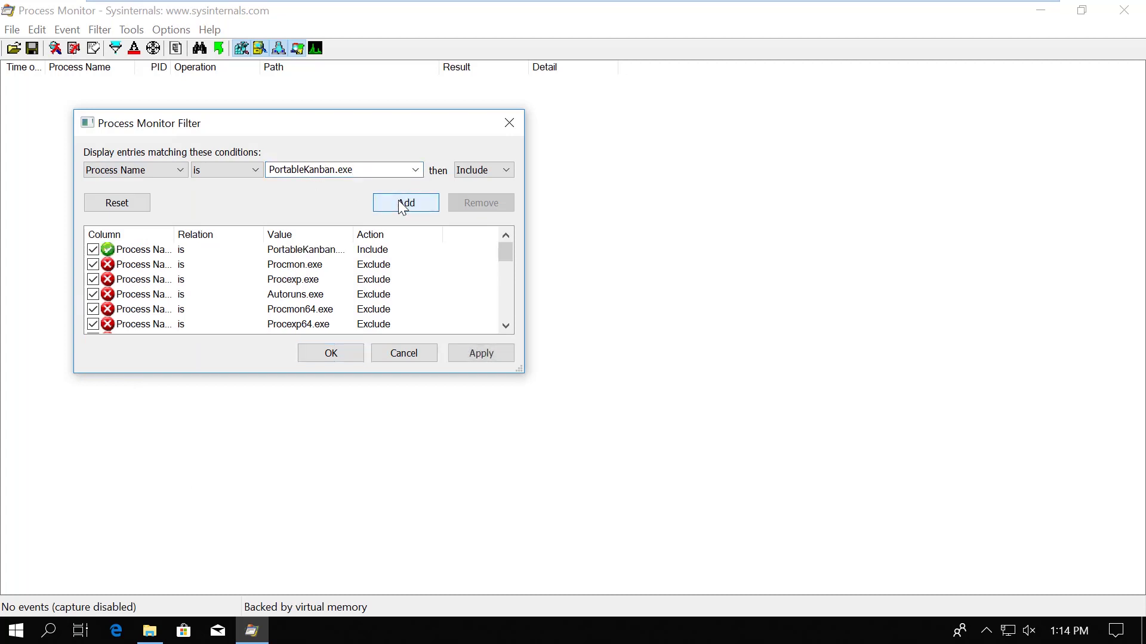
Add an Operation is ReadFile Include rule, apply the filters, and close the dialog.
{"action": "left_click", "coordinate": [182, 170]}
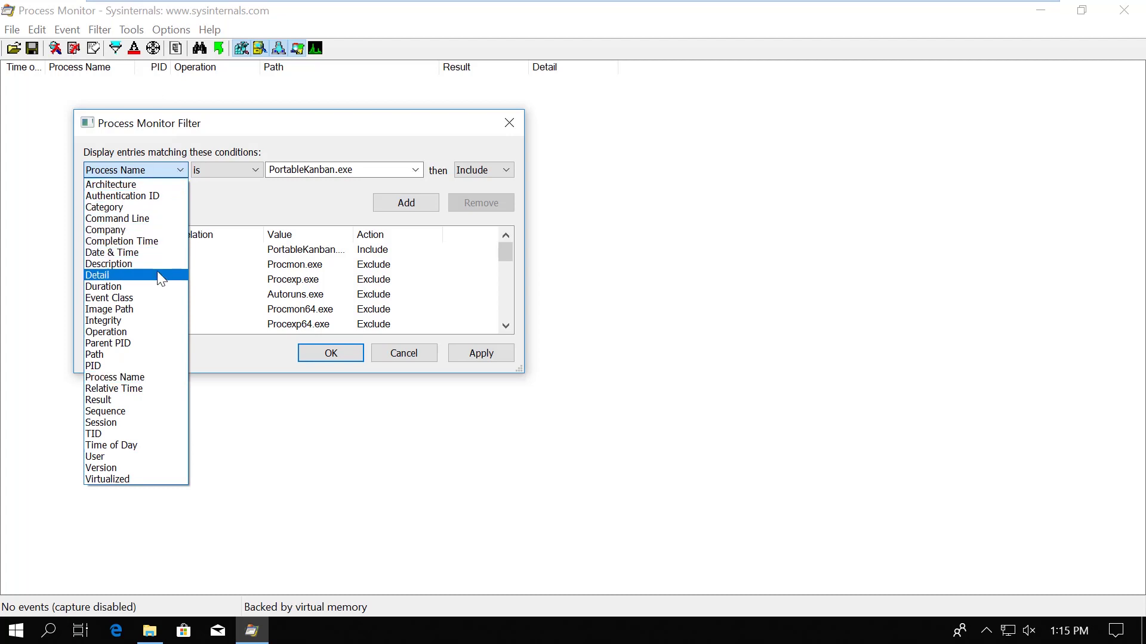
{"action": "left_click", "coordinate": [138, 329]}
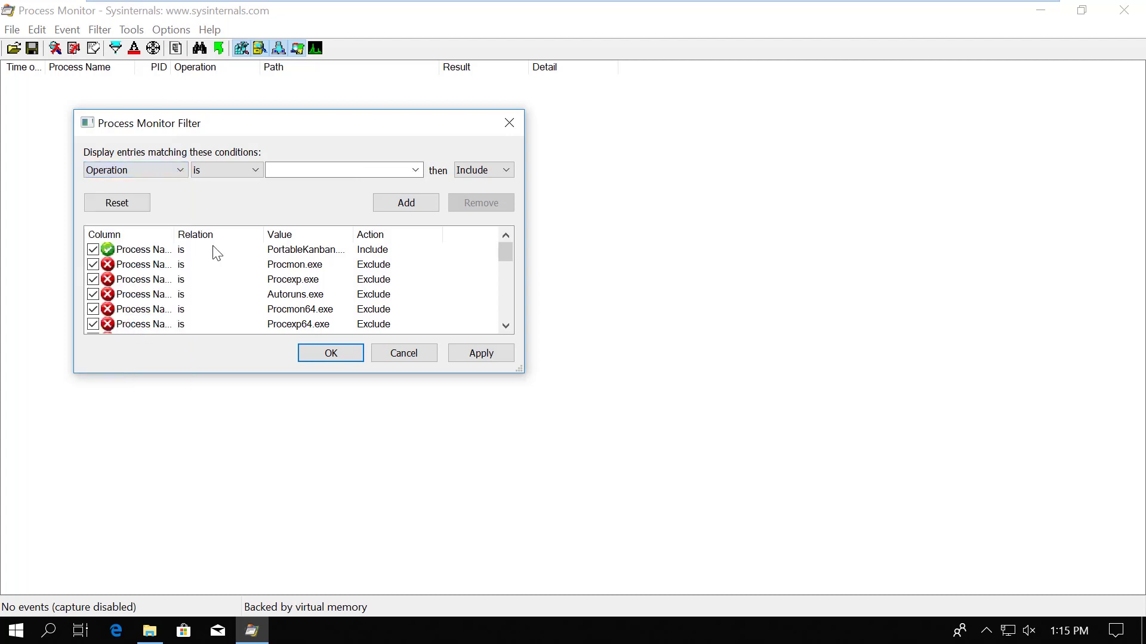
{"action": "left_click", "coordinate": [467, 172]}
{"action": "left_click", "coordinate": [470, 168]}
{"action": "left_click", "coordinate": [411, 173]}
{"action": "left_click", "coordinate": [414, 171]}
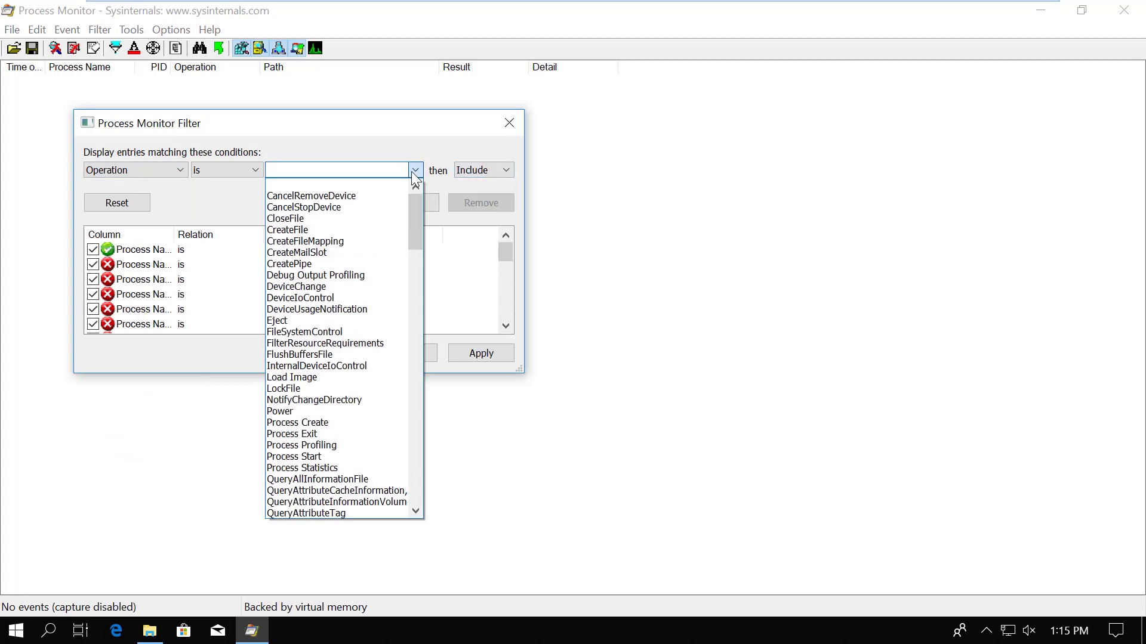
{"action": "scroll", "coordinate": [377, 260], "scroll_direction": "down", "scroll_amount": 3}
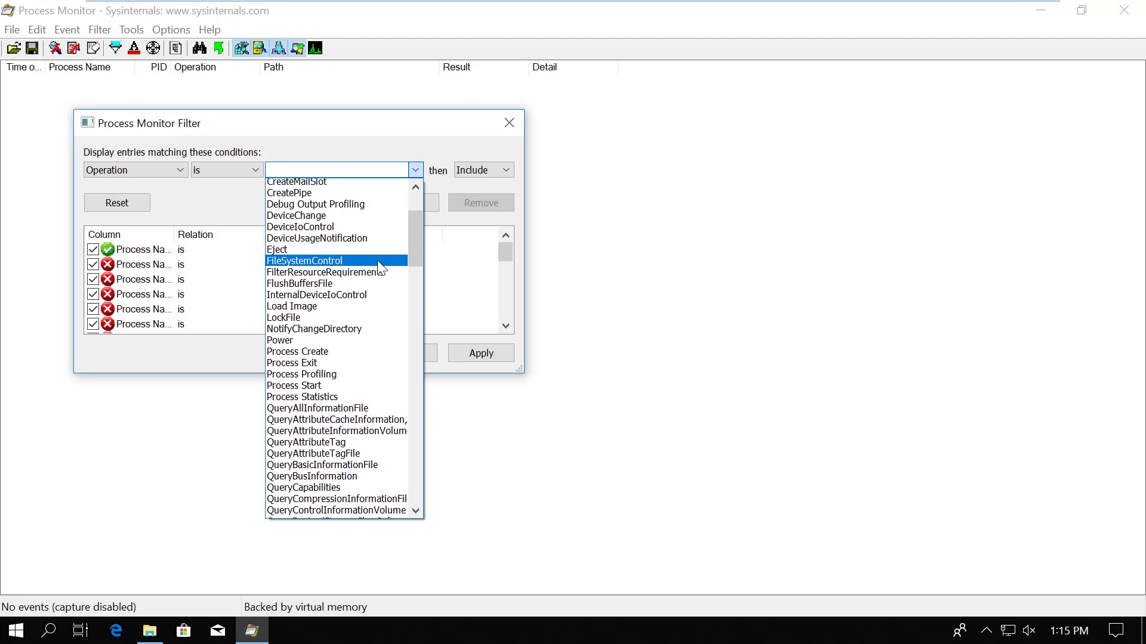
{"action": "left_click_drag", "start_coordinate": [422, 245], "coordinate": [413, 363]}
{"action": "left_click", "coordinate": [337, 308]}
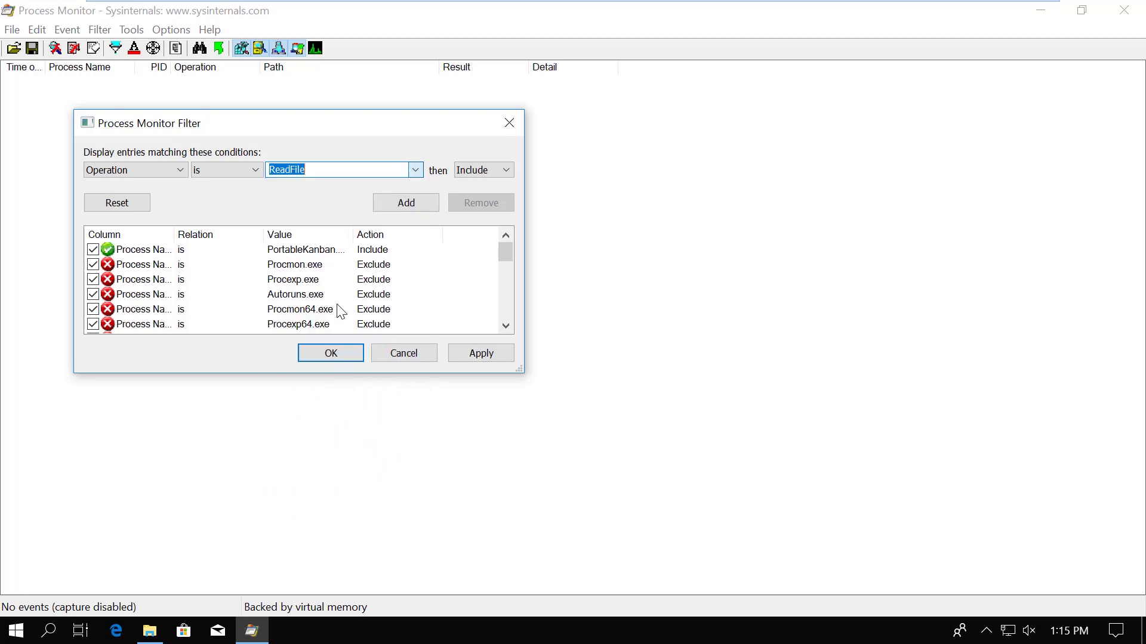
{"action": "left_click", "coordinate": [411, 201]}
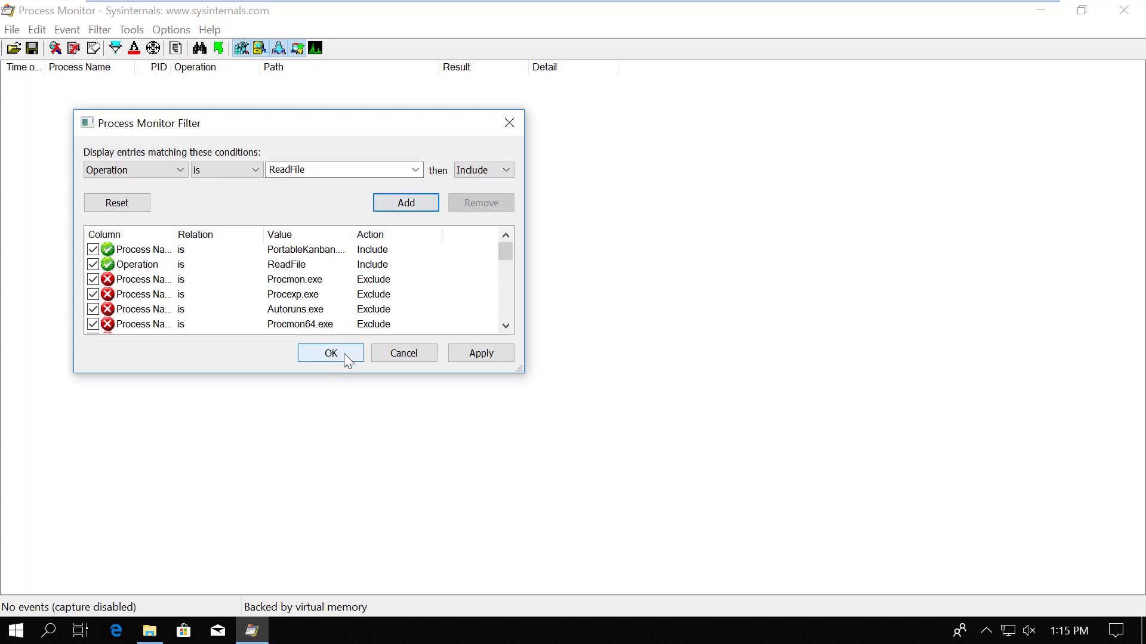
{"action": "left_click", "coordinate": [483, 354]}
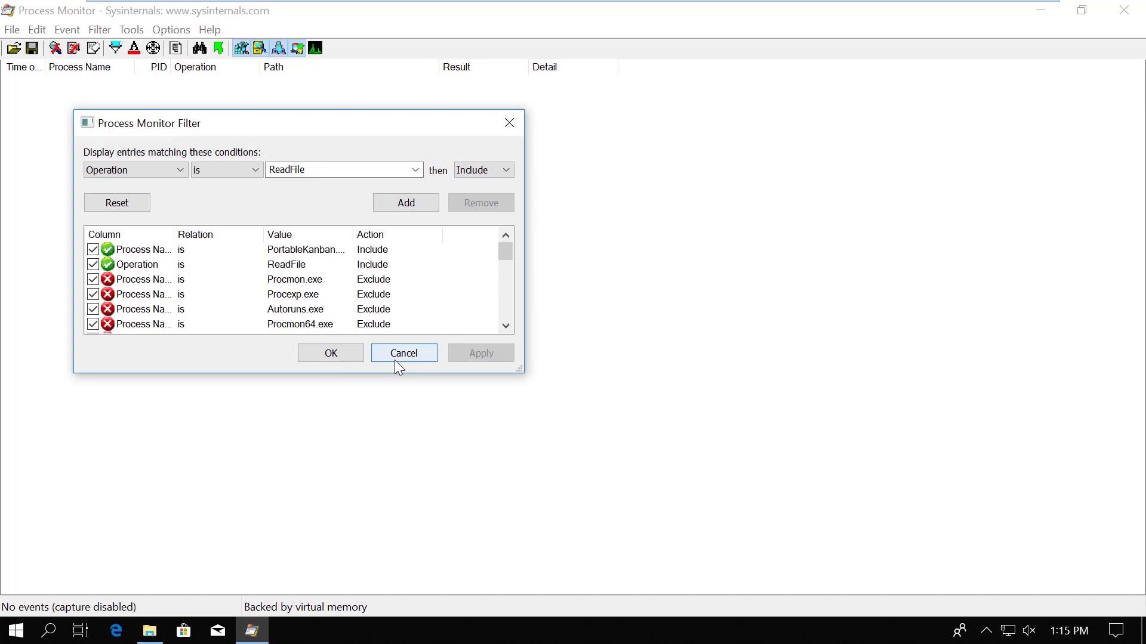
{"action": "left_click", "coordinate": [339, 353]}
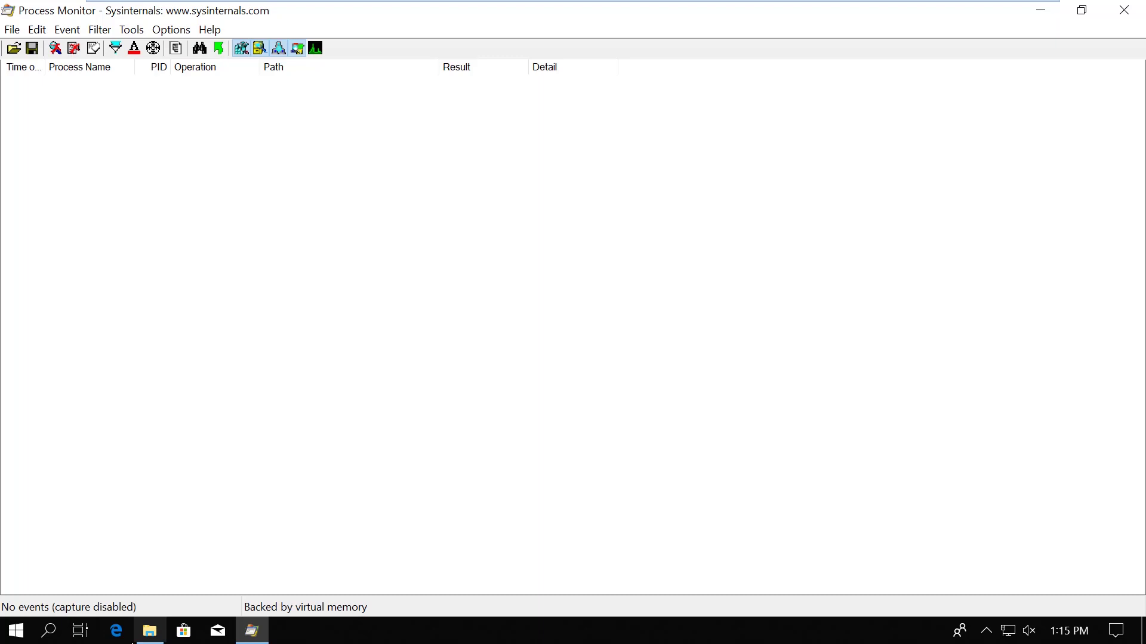
Resume capturing, restore the window, launch PortableKanban, and widen the Path column.
{"action": "left_click", "coordinate": [54, 48]}
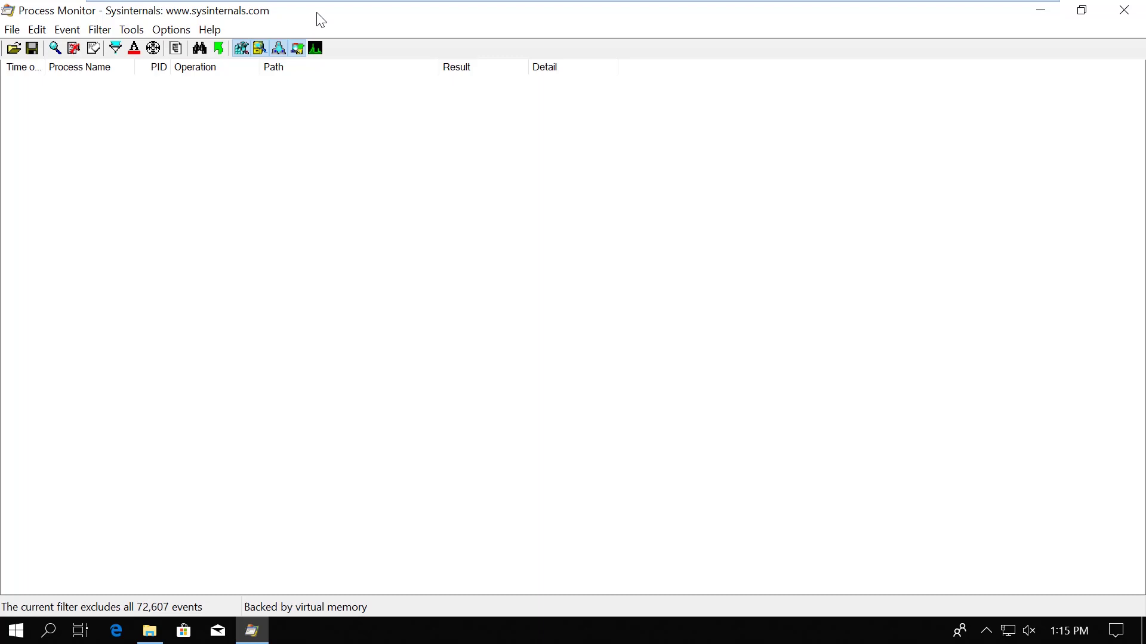
{"action": "left_click_drag", "start_coordinate": [321, 21], "coordinate": [523, 6]}
{"action": "double_click", "coordinate": [102, 210]}
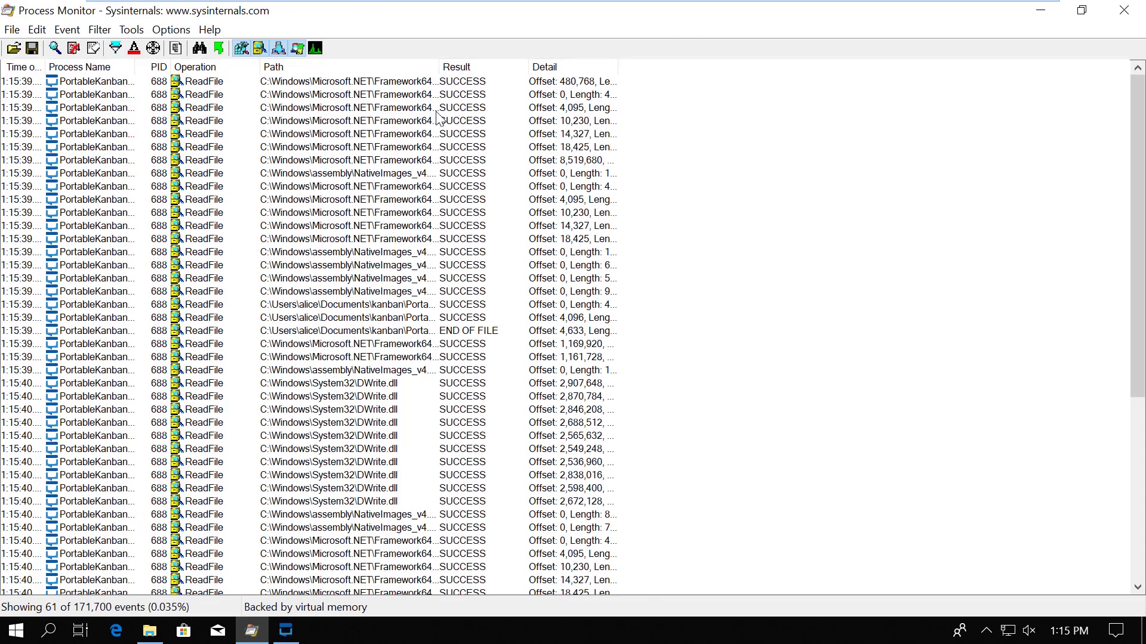
{"action": "left_click_drag", "start_coordinate": [688, 79], "coordinate": [699, 80]}
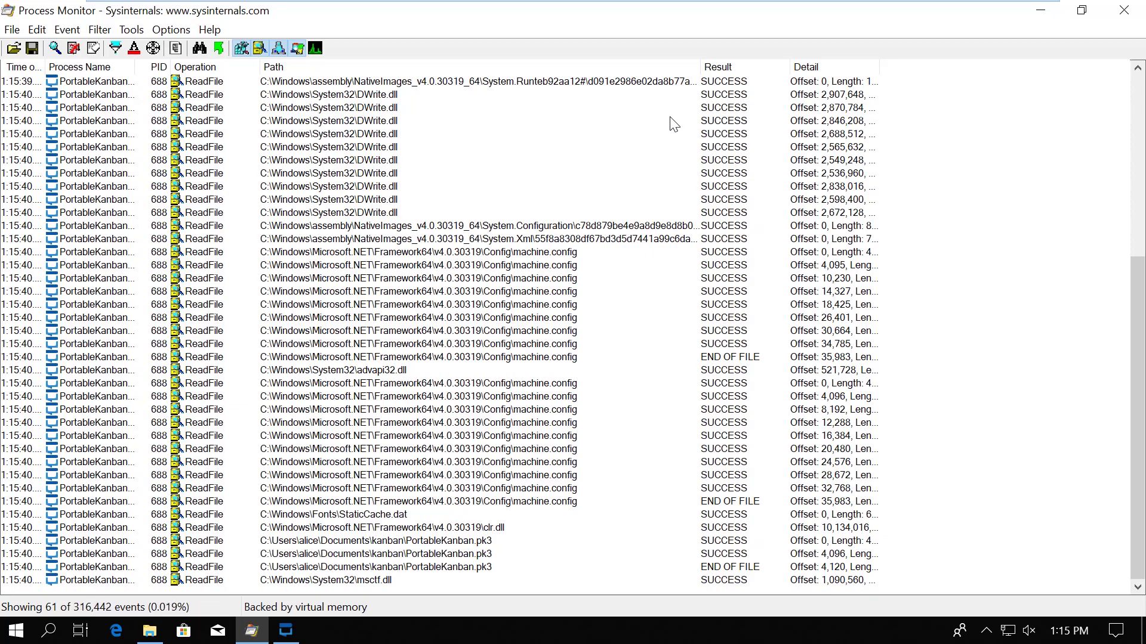
{"action": "scroll", "coordinate": [674, 124], "scroll_direction": "up", "scroll_amount": 7}
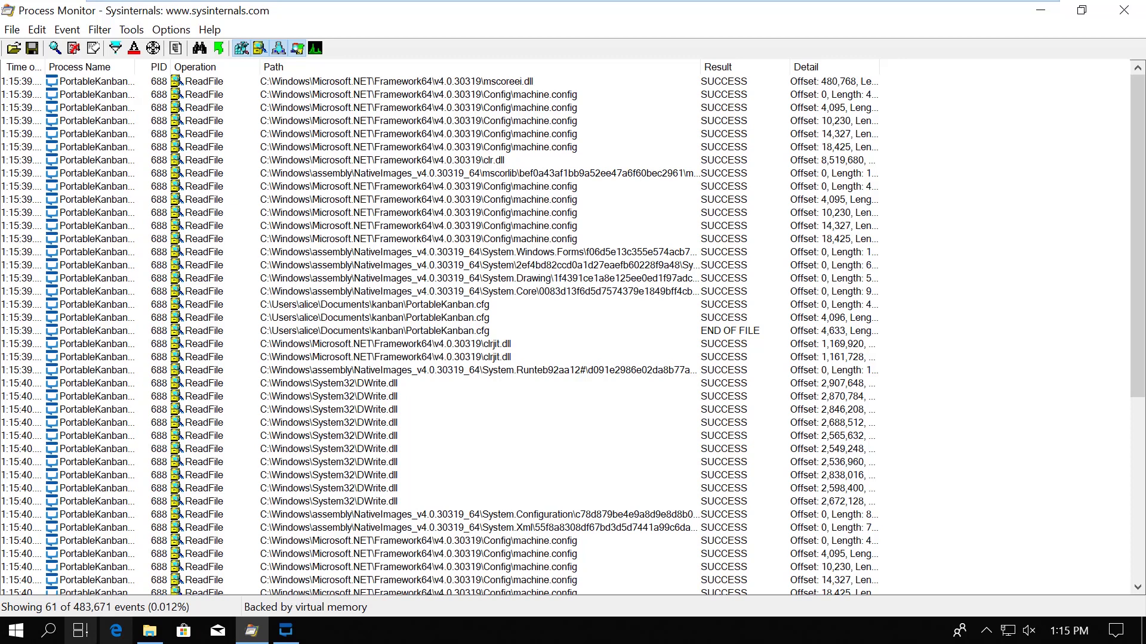
Log on to PortableKanban with the administrator account, then return to Process Monitor.
{"action": "left_click", "coordinate": [284, 632]}
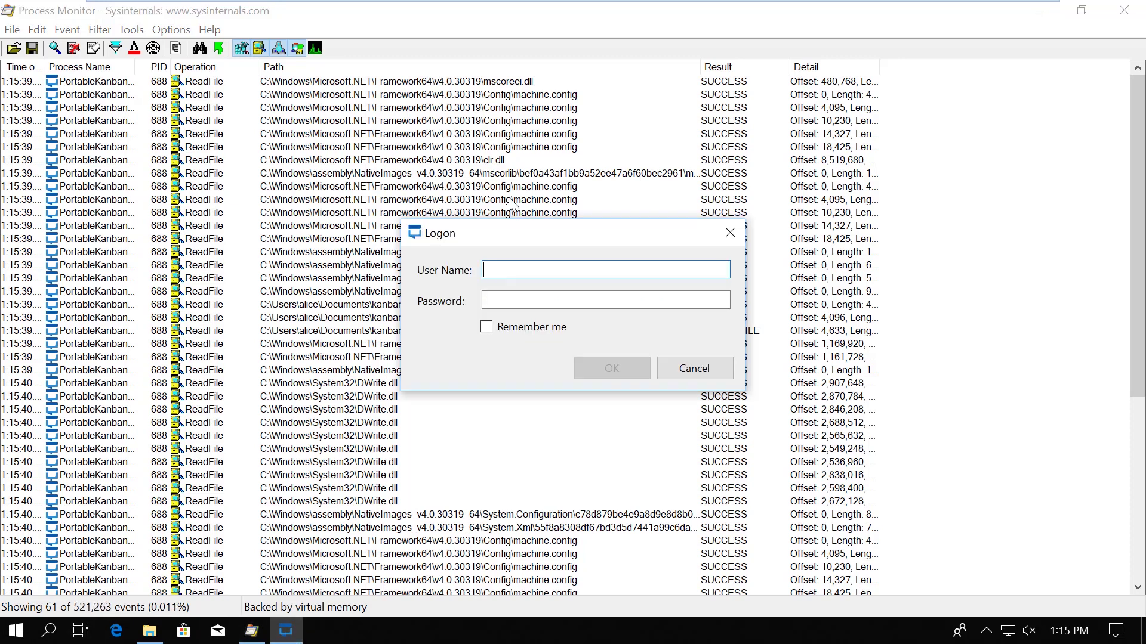
{"action": "type", "text": "Administra"}
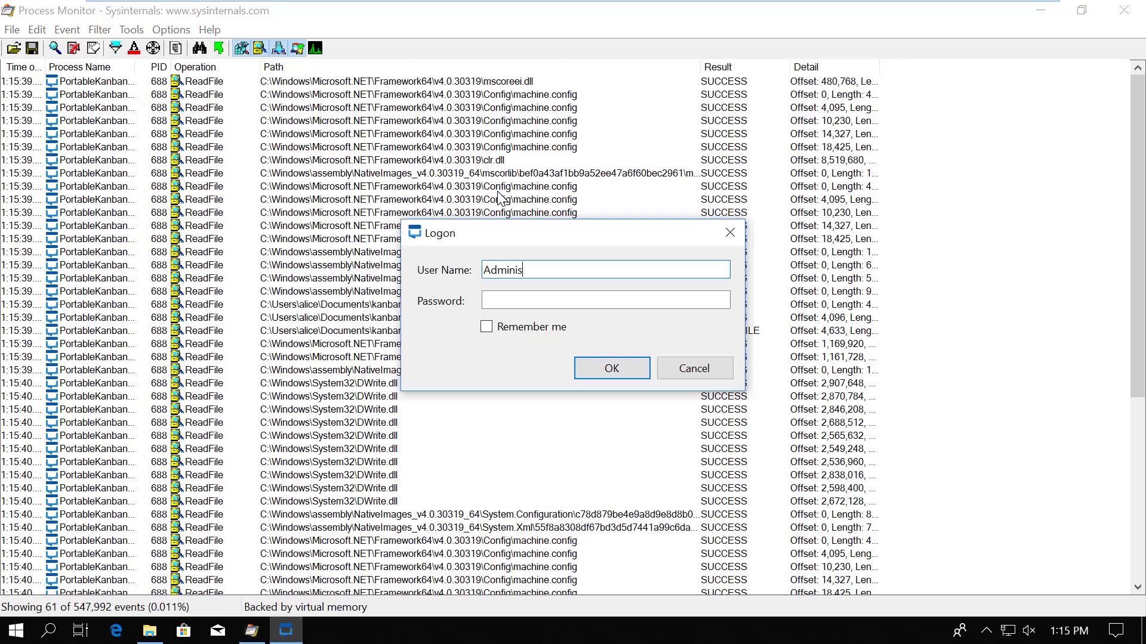
{"action": "type", "text": "tor"}
{"action": "key", "text": "Return"}
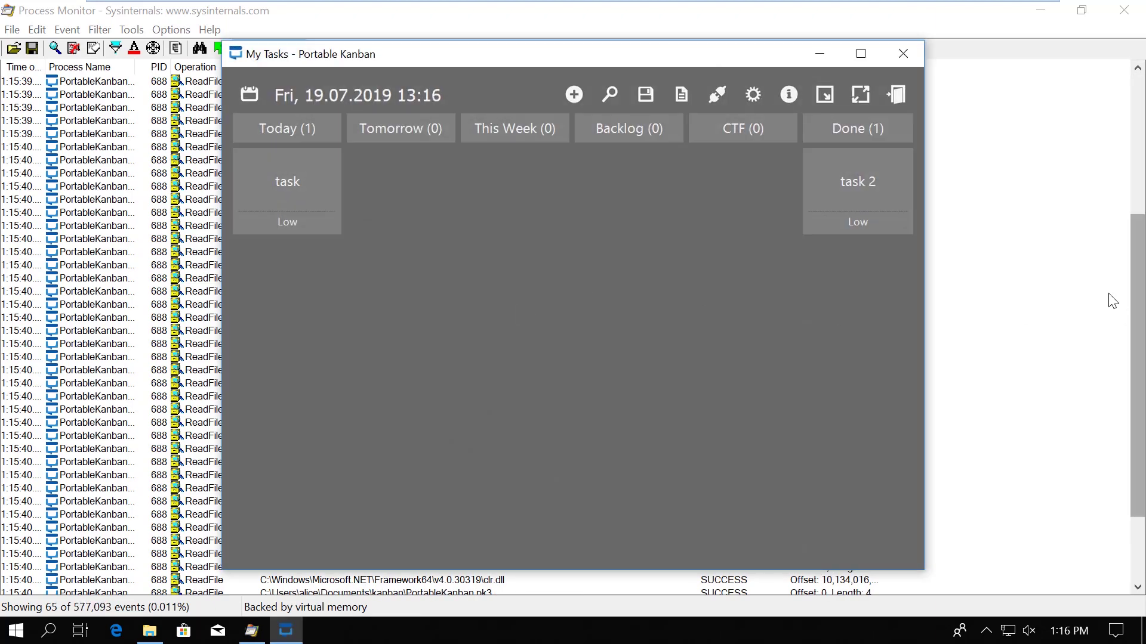
{"action": "left_click", "coordinate": [1114, 279]}
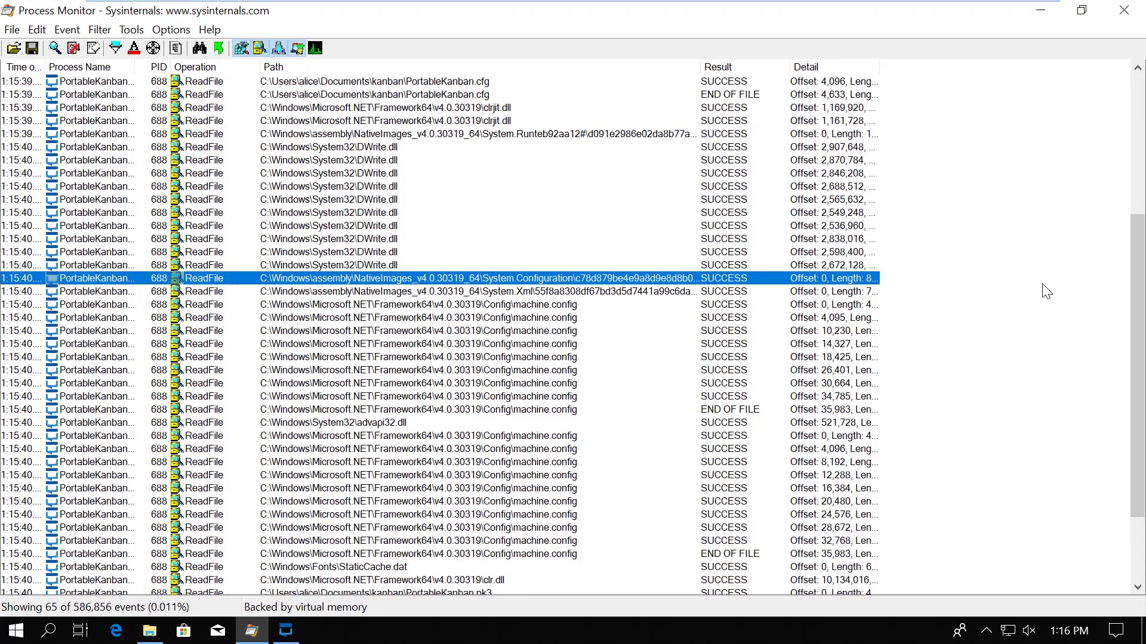
Stop capturing and set up a filter rule: Path ends with 'dll'.
{"action": "left_click", "coordinate": [54, 49]}
{"action": "left_click", "coordinate": [115, 48]}
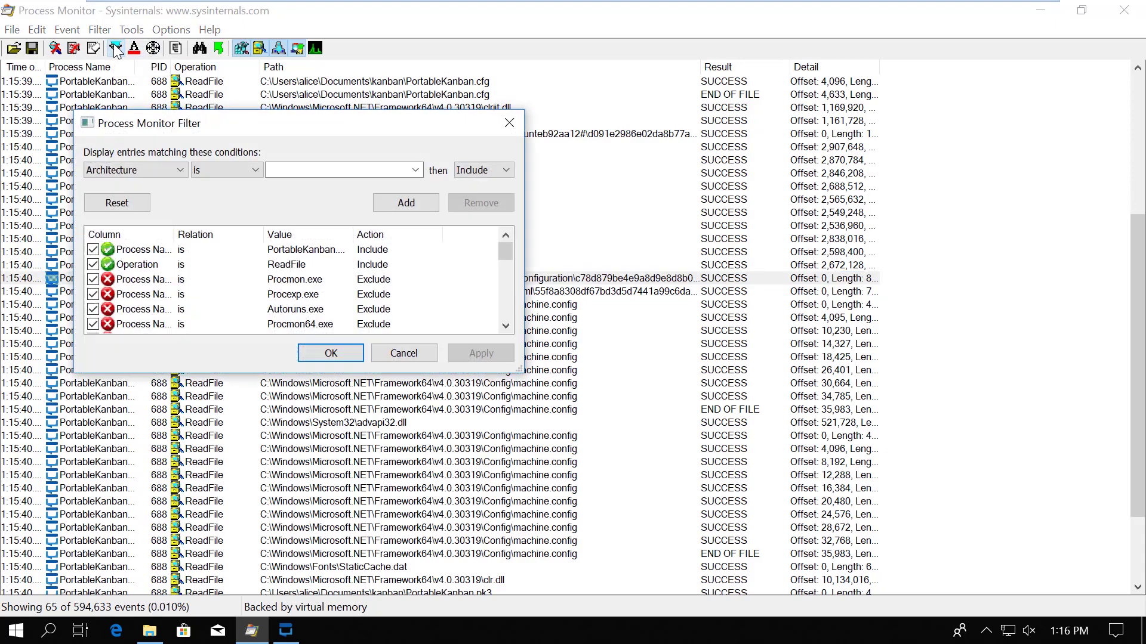
{"action": "left_click", "coordinate": [151, 169]}
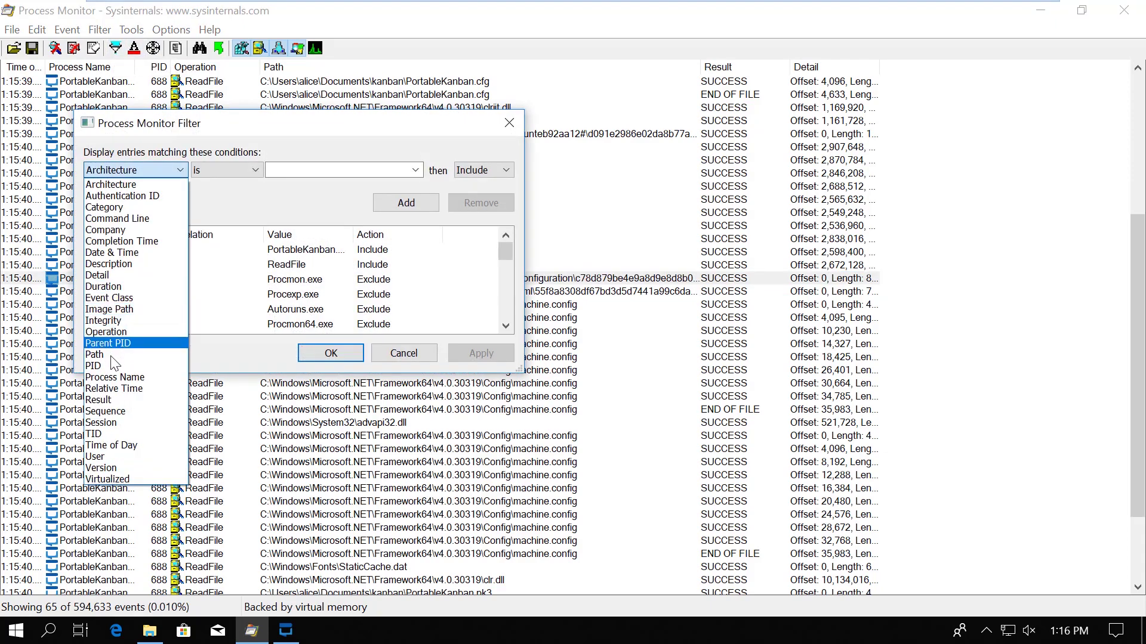
{"action": "left_click", "coordinate": [158, 356]}
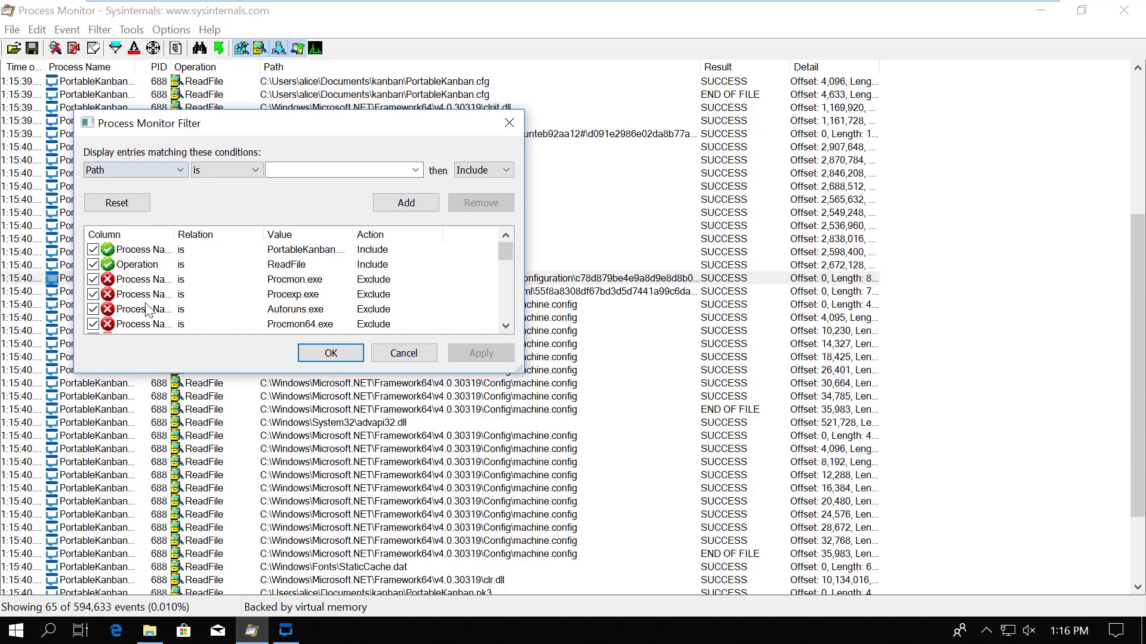
{"action": "left_click", "coordinate": [253, 177]}
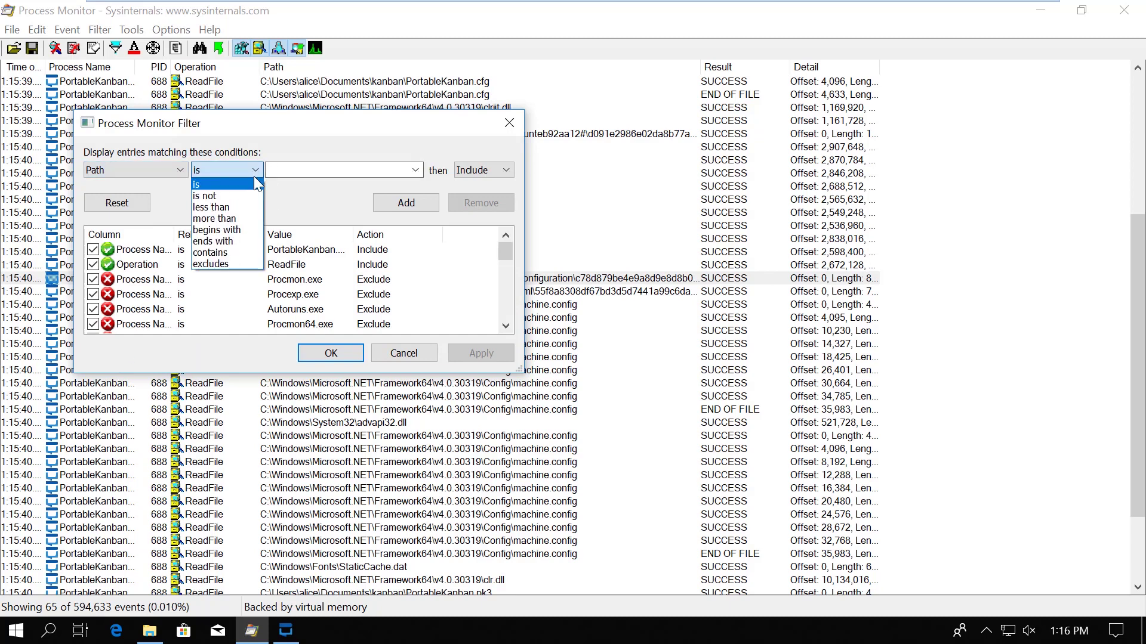
{"action": "left_click", "coordinate": [255, 241]}
{"action": "left_click", "coordinate": [284, 176]}
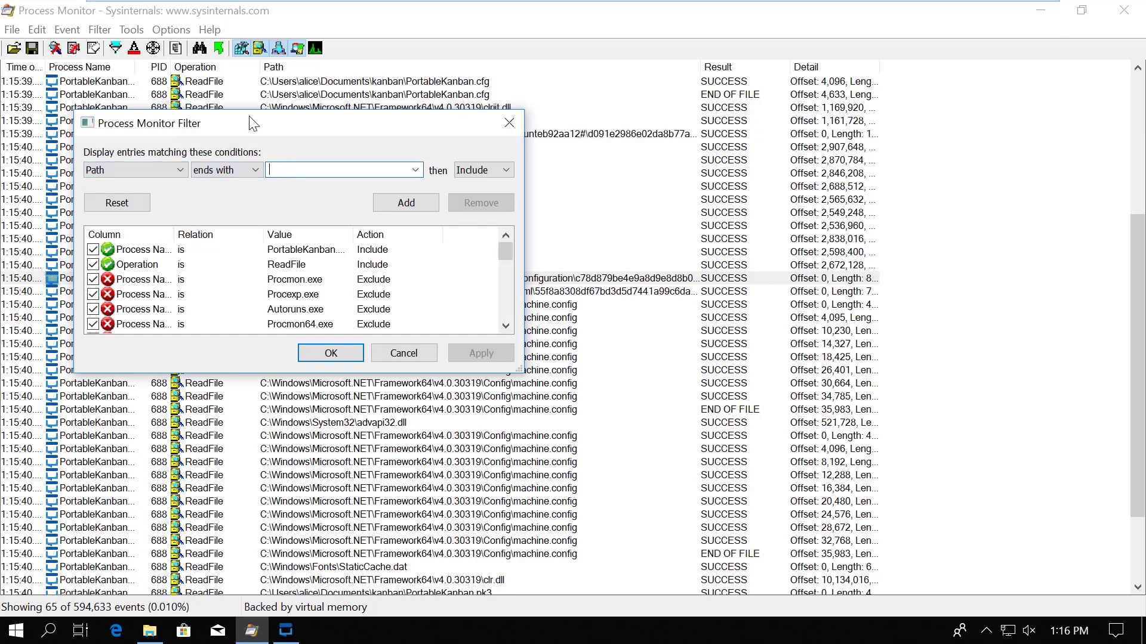
{"action": "type", "text": "dll"}
Make the dll rule Exclude, add and apply it, leaving 44 events shown.
{"action": "left_click", "coordinate": [504, 170]}
{"action": "left_click", "coordinate": [486, 196]}
{"action": "left_click", "coordinate": [404, 203]}
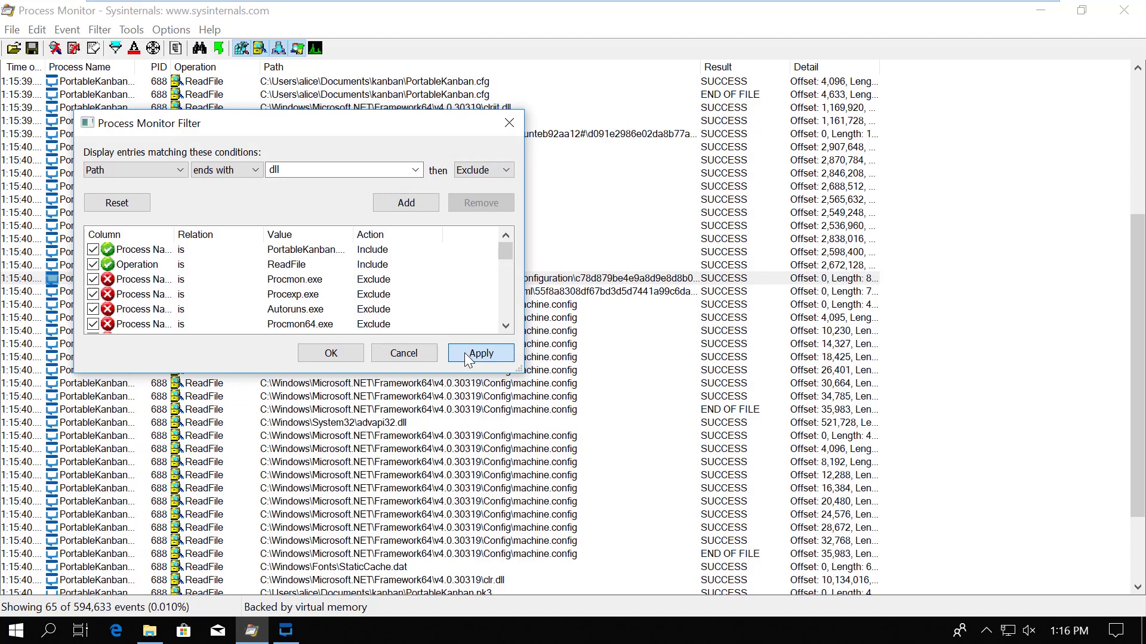
{"action": "left_click", "coordinate": [465, 353]}
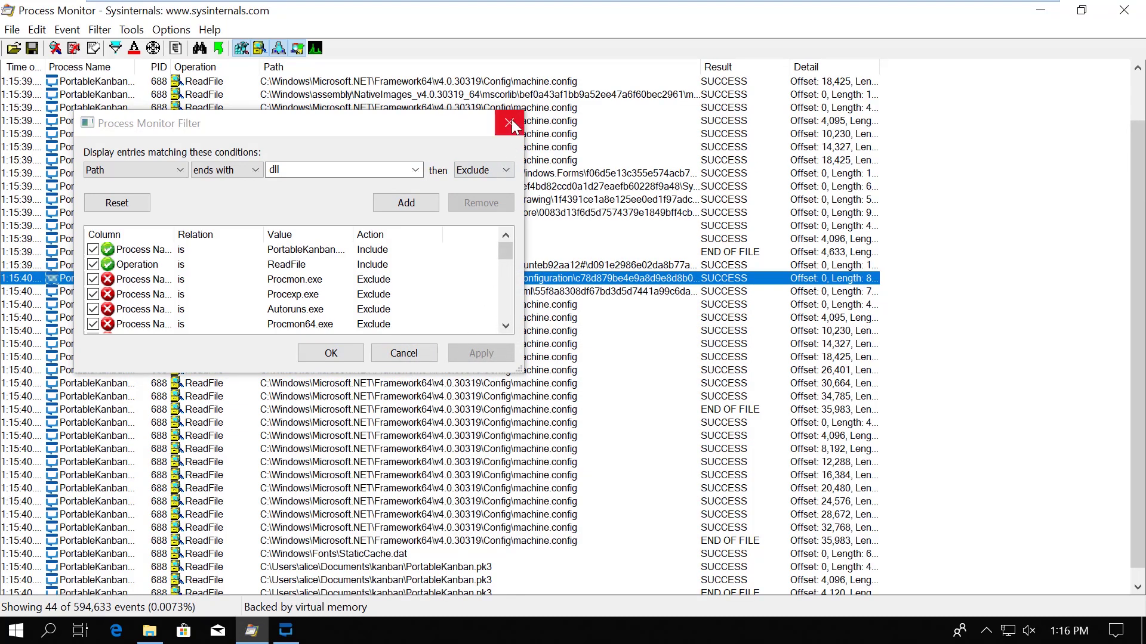
{"action": "left_click", "coordinate": [509, 124]}
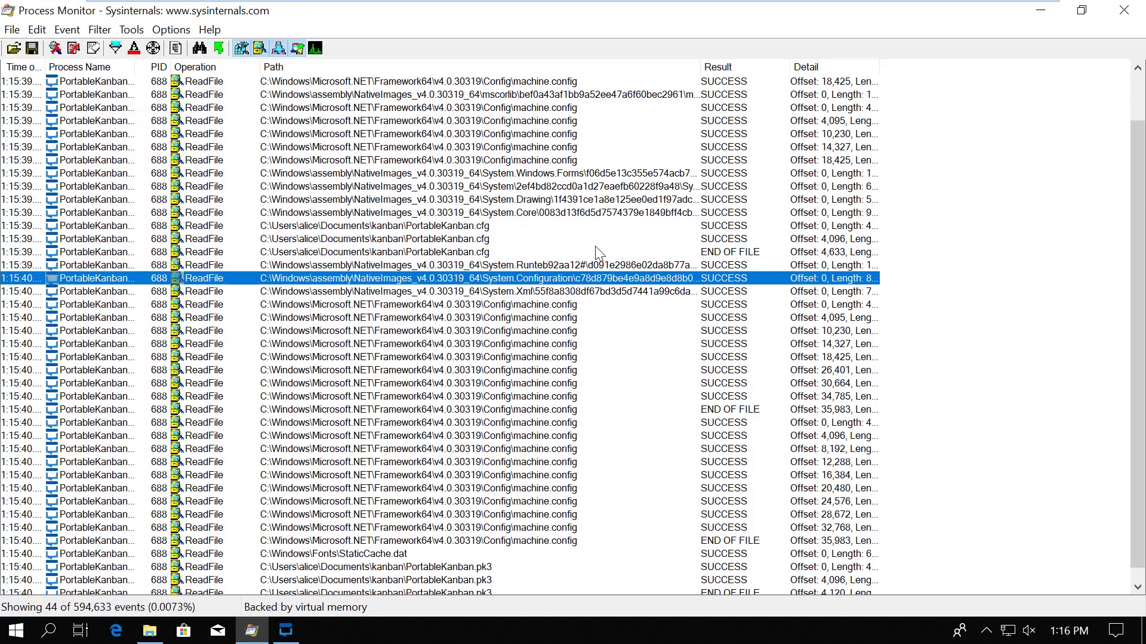
{"action": "scroll", "coordinate": [669, 161], "scroll_direction": "up", "scroll_amount": 1}
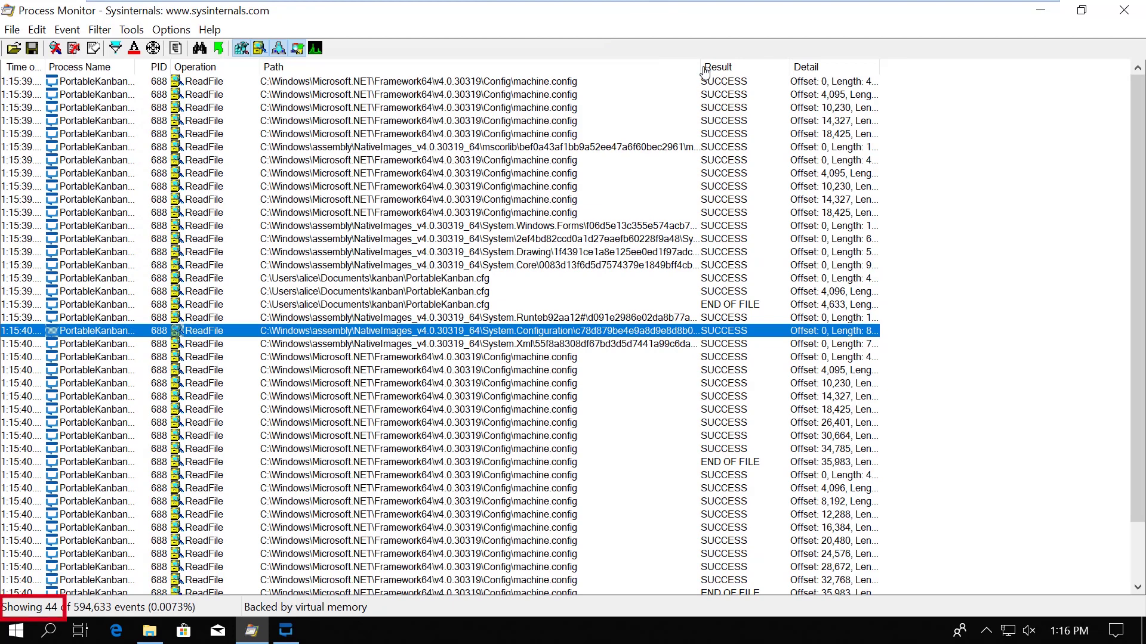
Widen paths to reveal the PortableKanban.cfg and .pk3 reads, then open File Explorer.
{"action": "left_click_drag", "start_coordinate": [700, 67], "coordinate": [824, 67]}
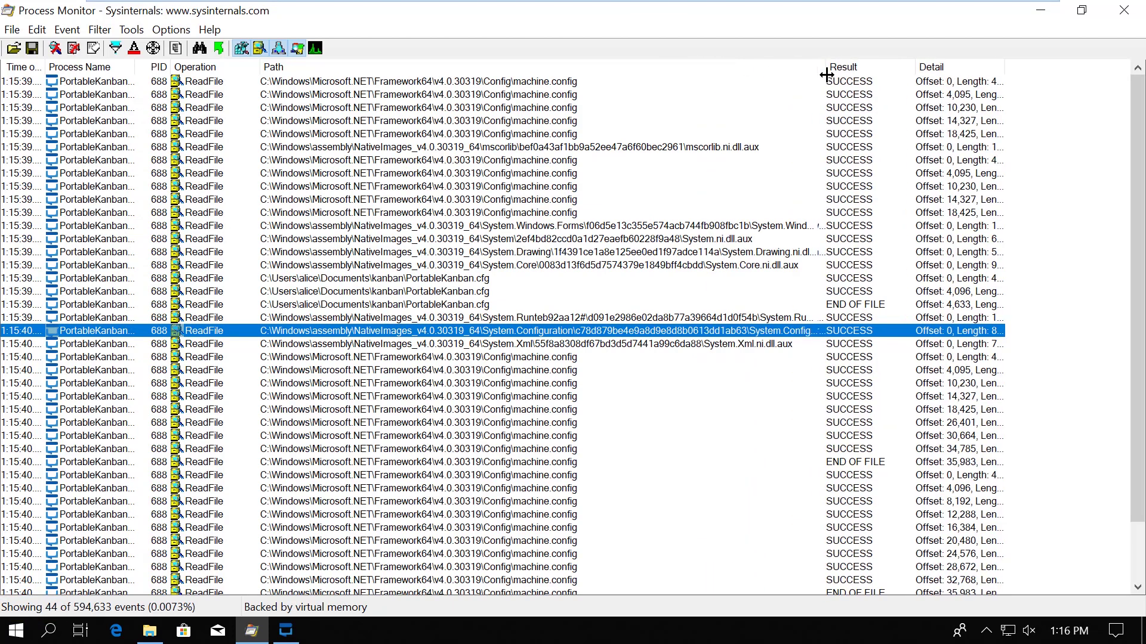
{"action": "left_click", "coordinate": [436, 279]}
{"action": "scroll", "coordinate": [435, 284], "scroll_direction": "down", "scroll_amount": 2}
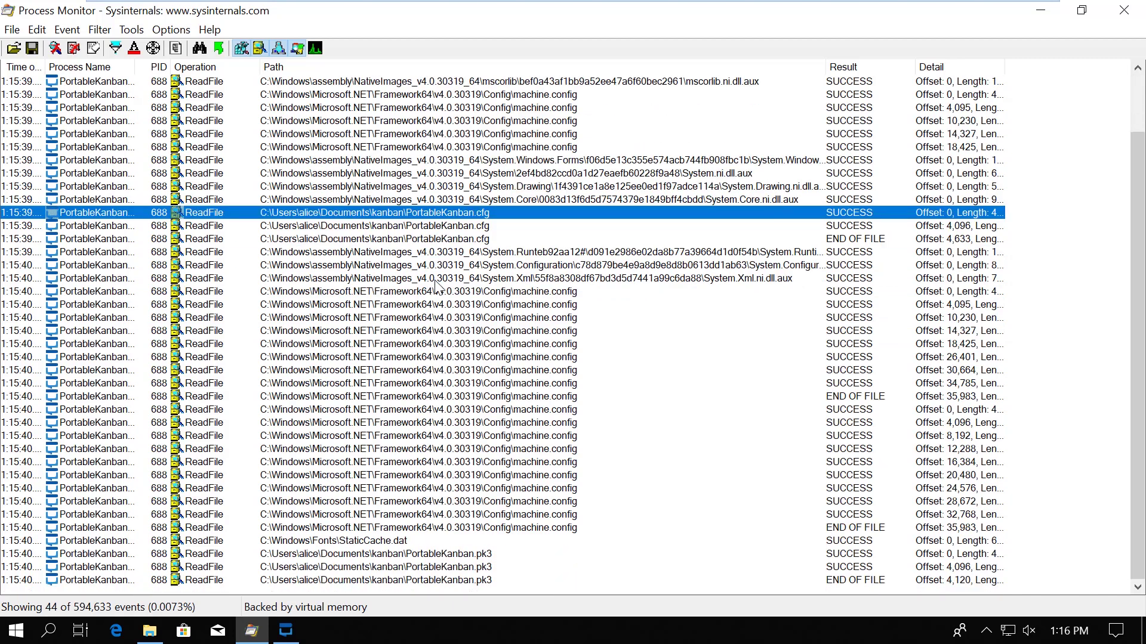
{"action": "left_click", "coordinate": [428, 555]}
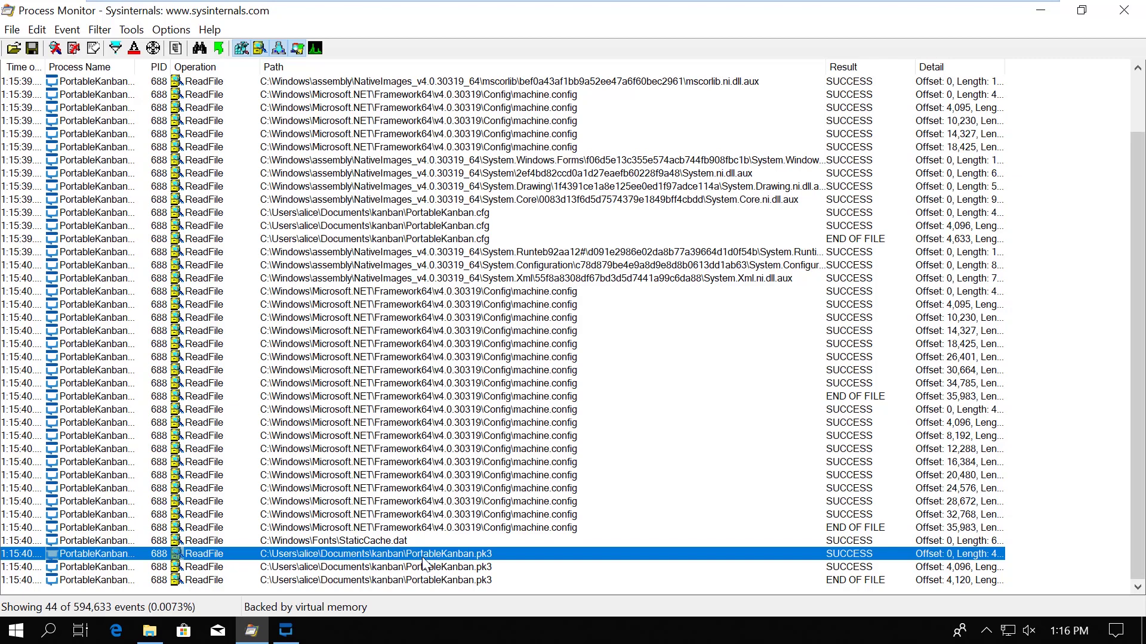
{"action": "key", "text": "super+e"}
{"action": "left_click_drag", "start_coordinate": [423, 87], "coordinate": [425, 24]}
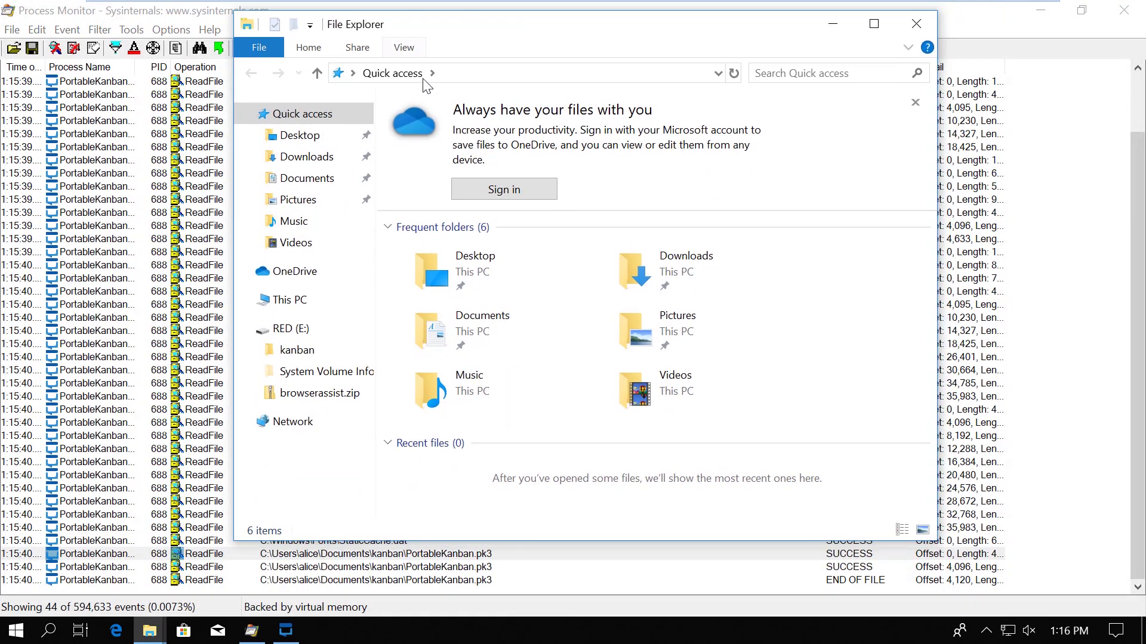
Browse to Documents\kanban and select the PortableKanban.pk3 database file.
{"action": "left_click", "coordinate": [304, 178]}
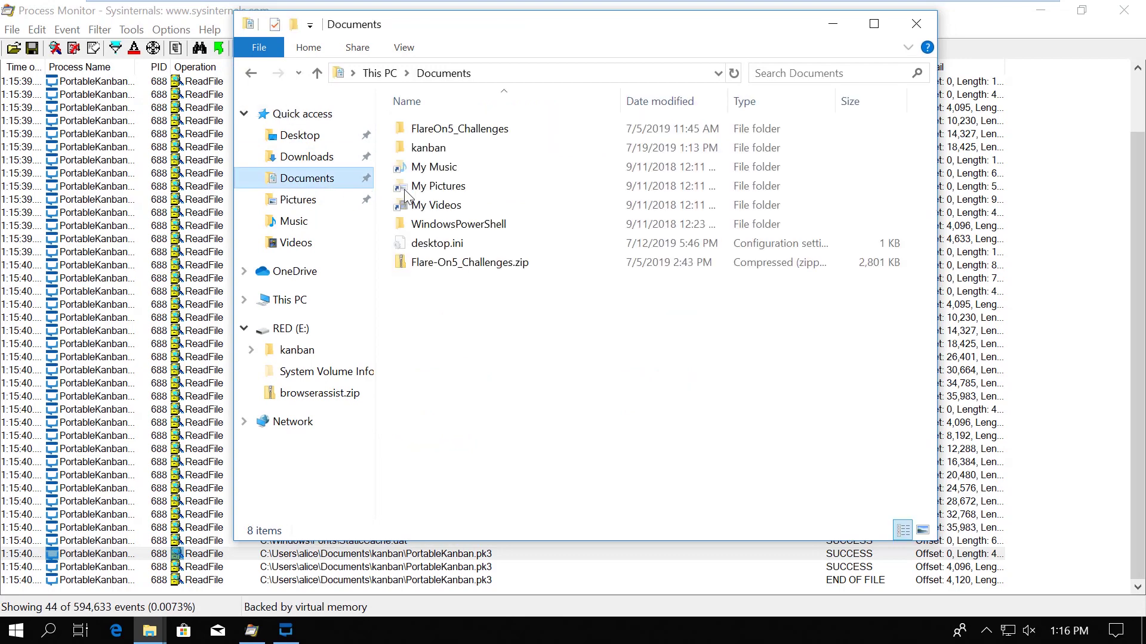
{"action": "double_click", "coordinate": [457, 147]}
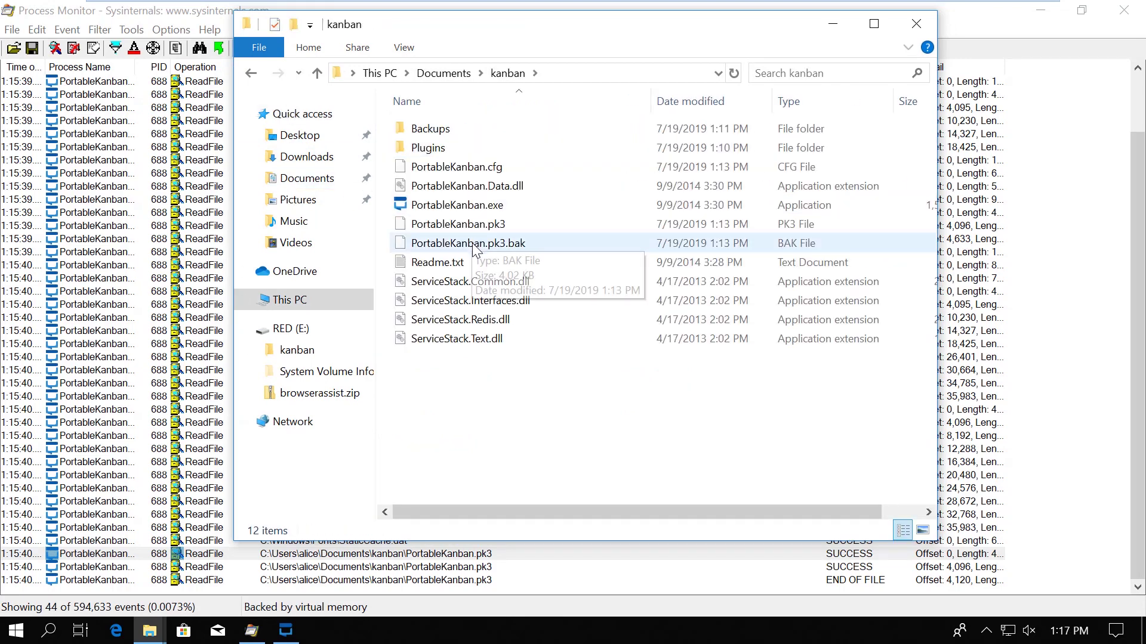
{"action": "left_click", "coordinate": [481, 225]}
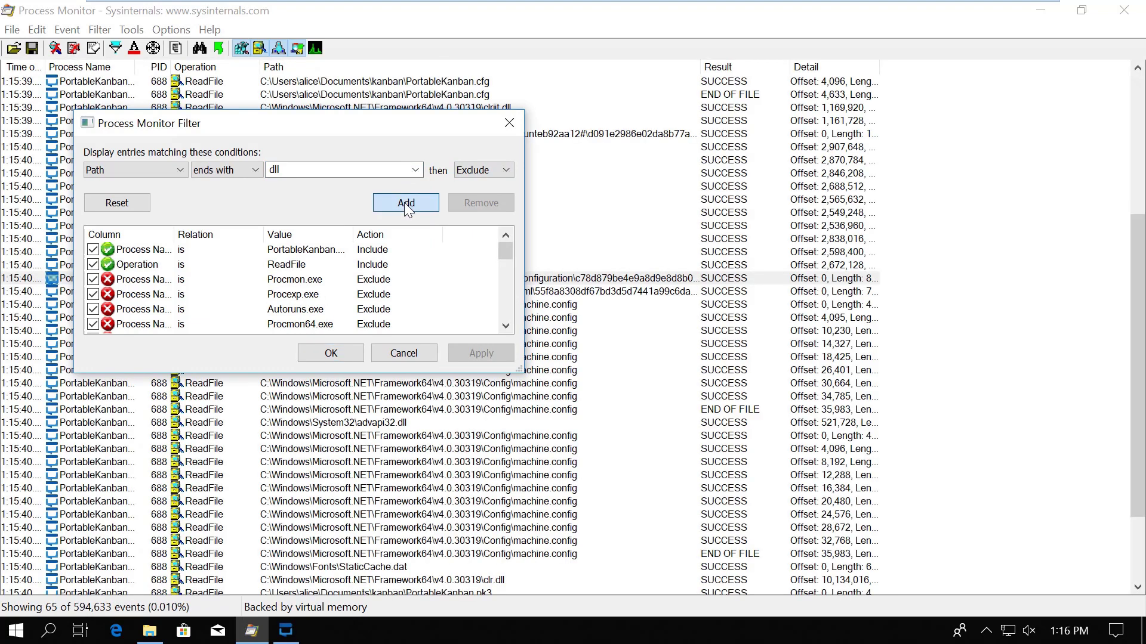
Confirm the dll exclusion filter and select the first PortableKanban.pk3 ReadFile event among 44.
{"action": "left_click", "coordinate": [331, 353]}
{"action": "left_click", "coordinate": [428, 555]}
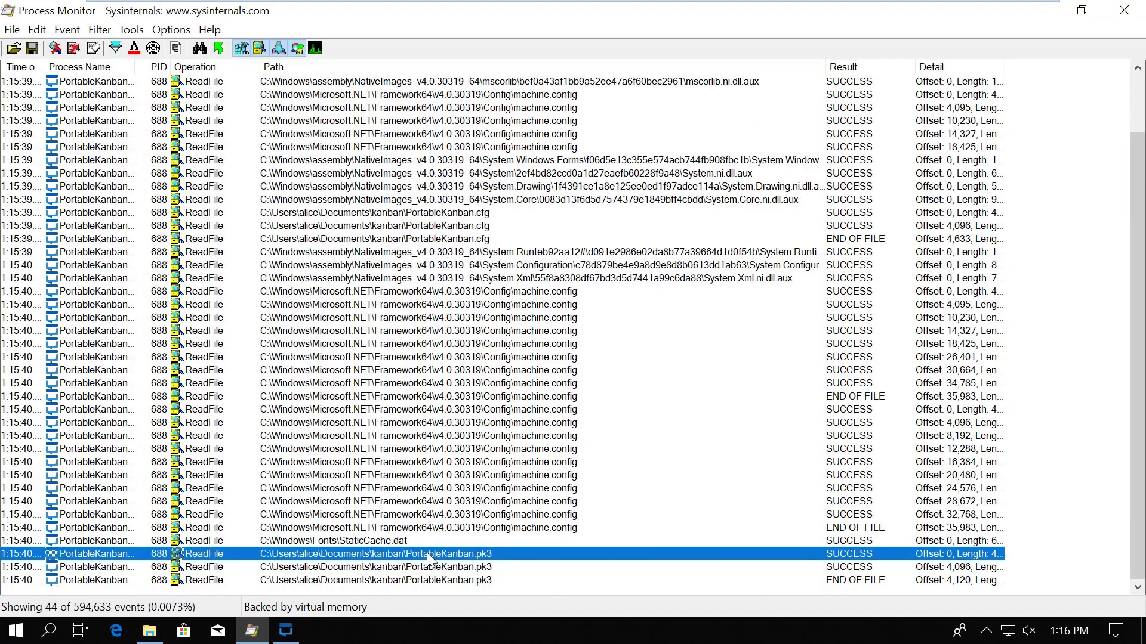